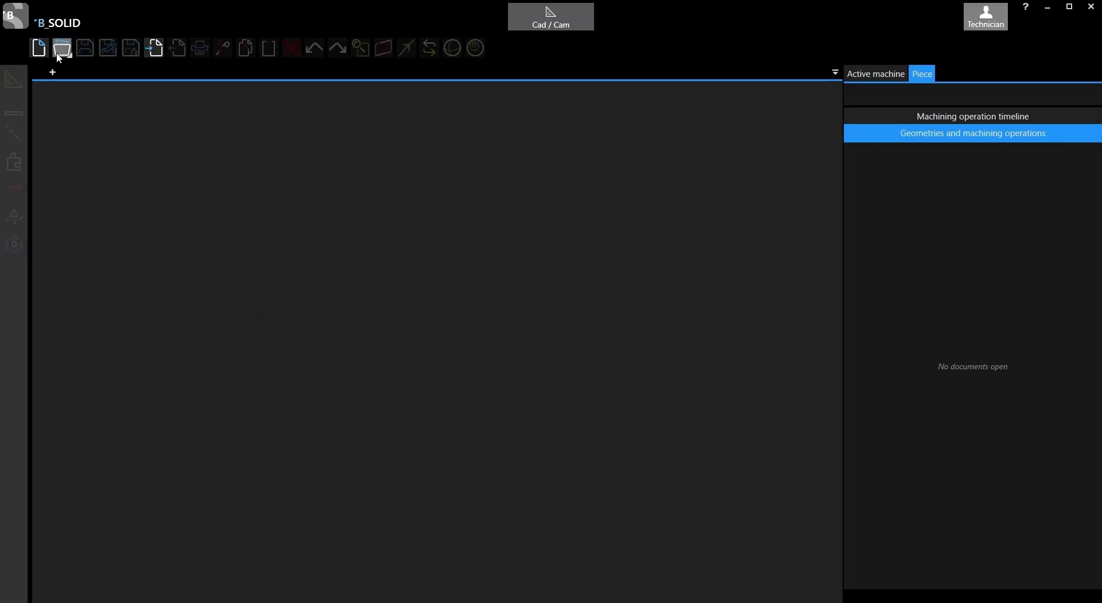
Step: Review the program information and scroll through the hinge drilling diagram
left_click(21, 25)
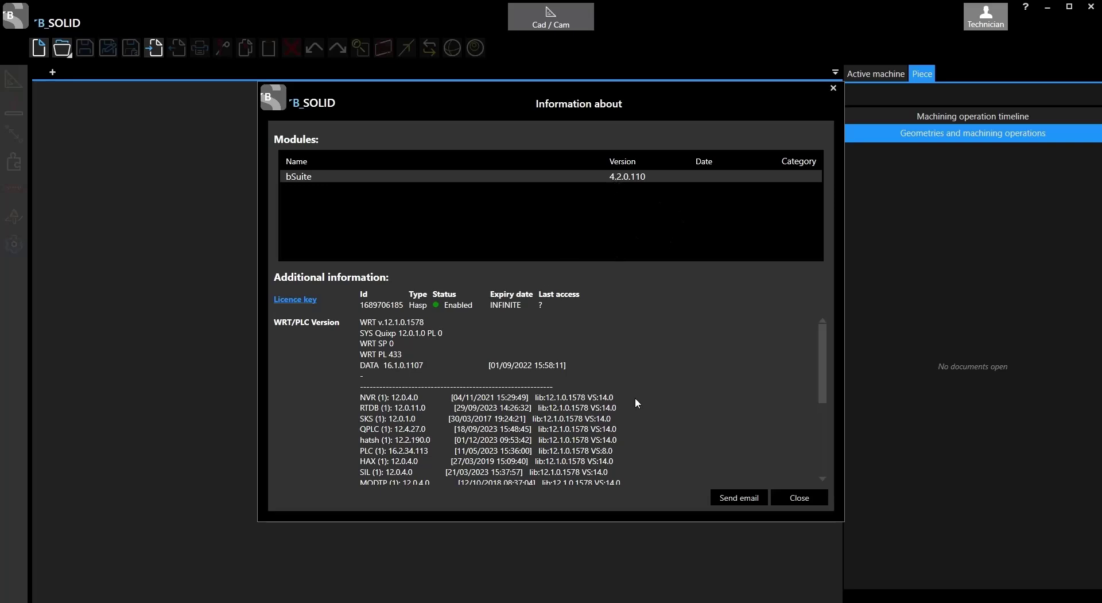
left_click(792, 503)
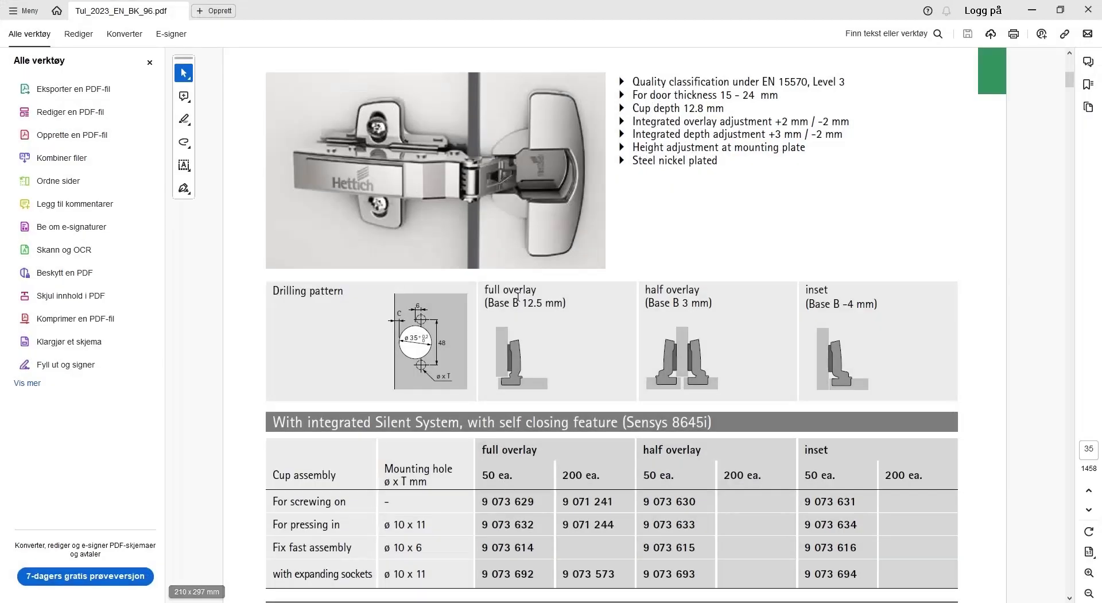
scroll(647, 264, "up", 3)
scroll(656, 262, "up", 1)
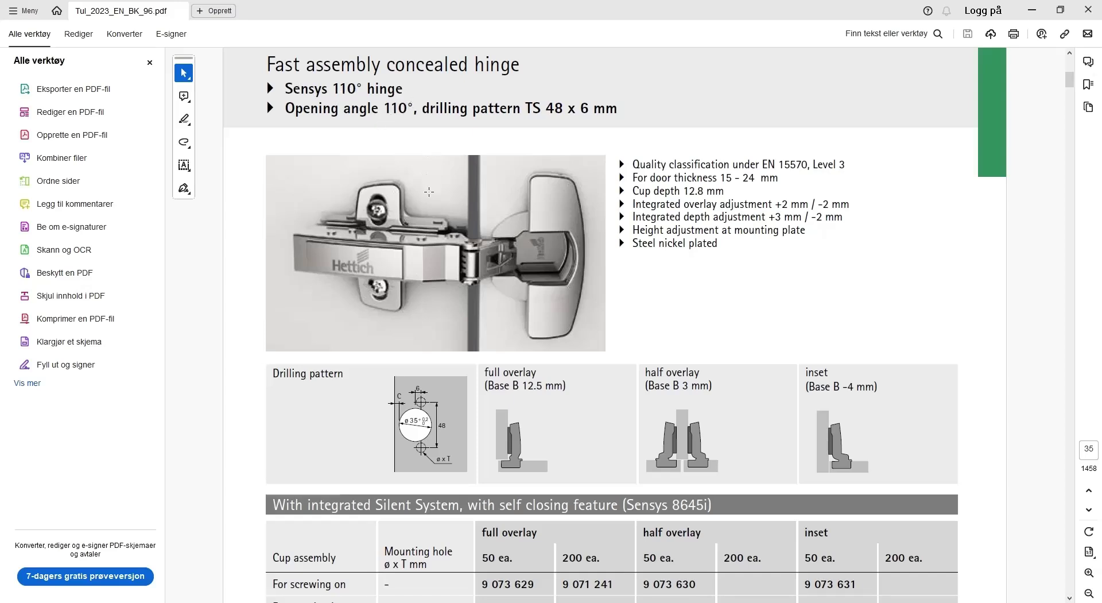
scroll(453, 249, "down", 2)
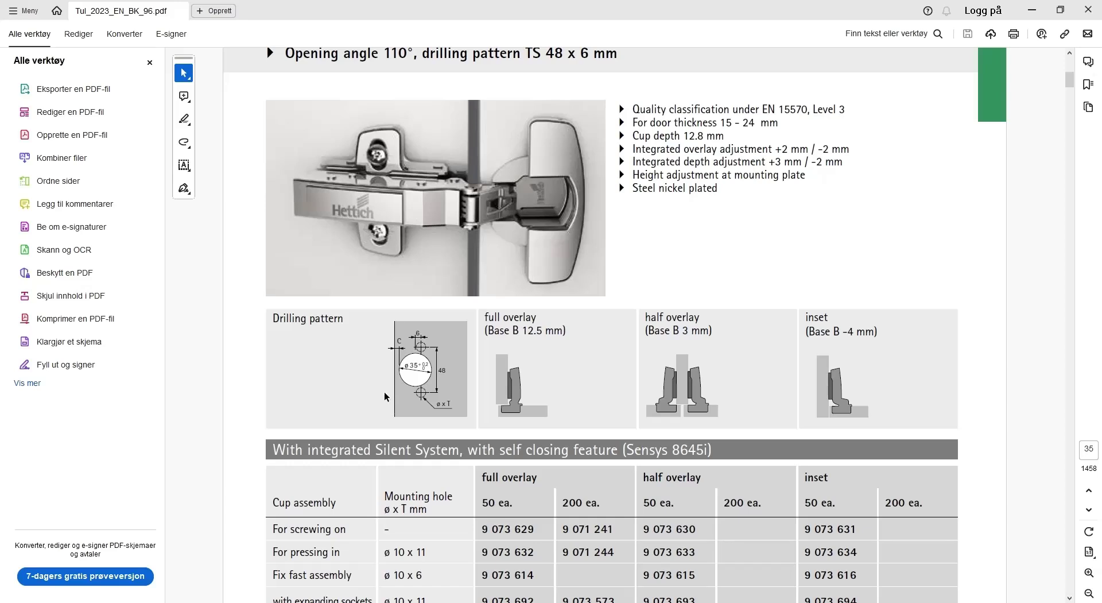
scroll(384, 383, "down", 1)
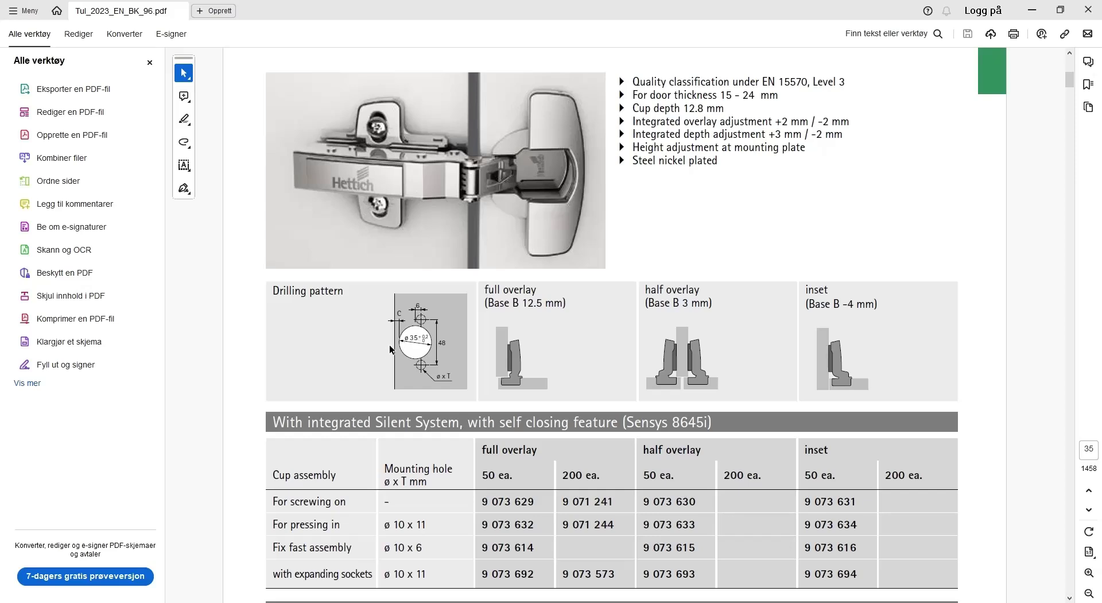
left_click_drag(403, 312, 388, 313)
left_click(373, 375)
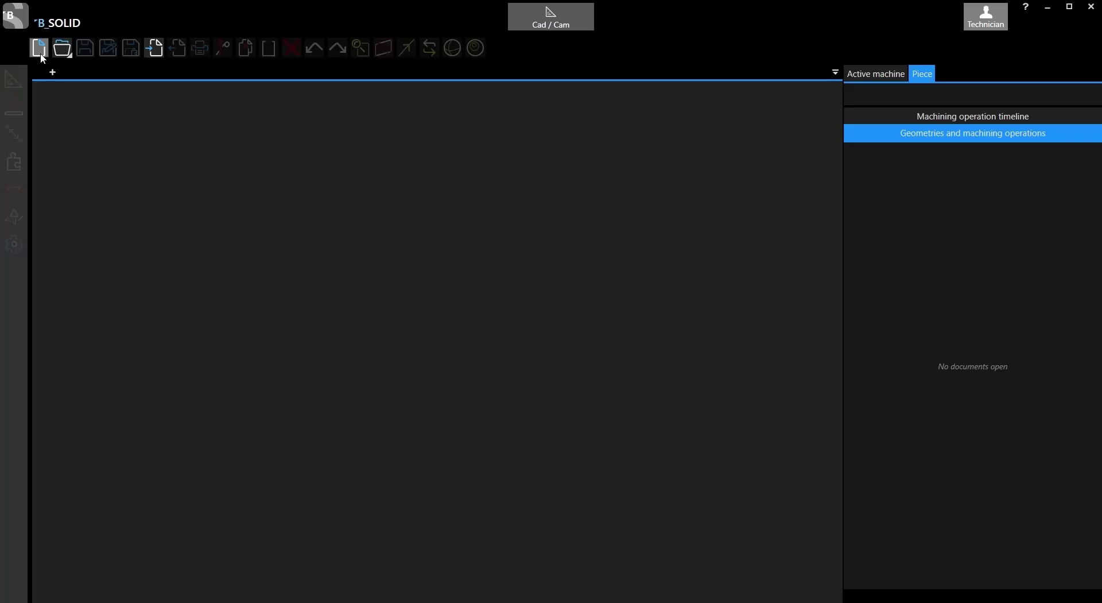
Step: Create a new document with an 800 × 500 × 20 mm piece, viewed from the top
left_click(39, 50)
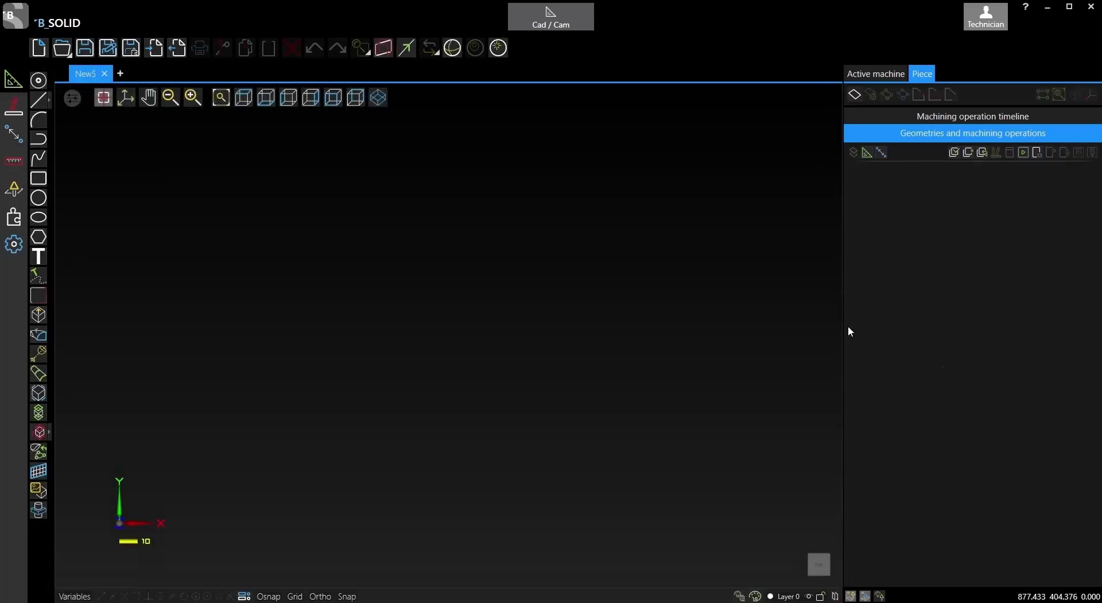
left_click(854, 95)
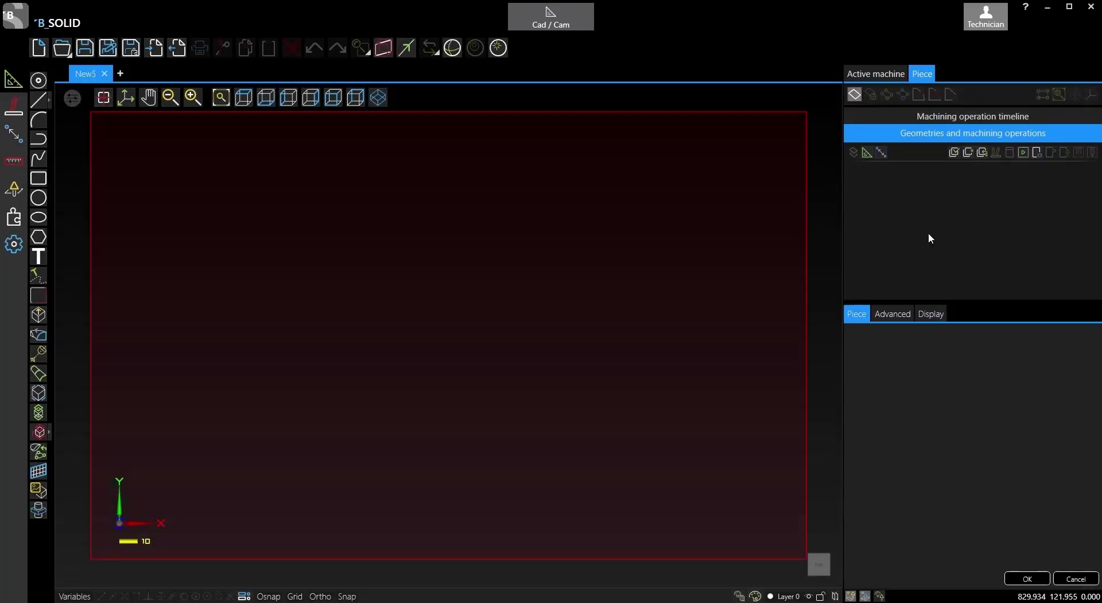
left_click(1035, 583)
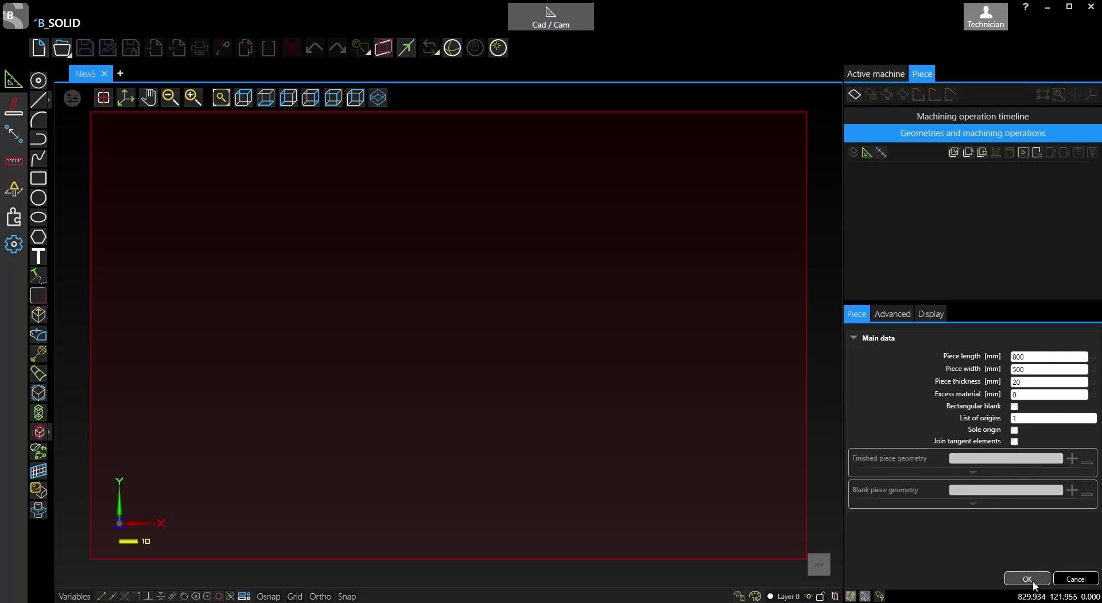
left_click(241, 99)
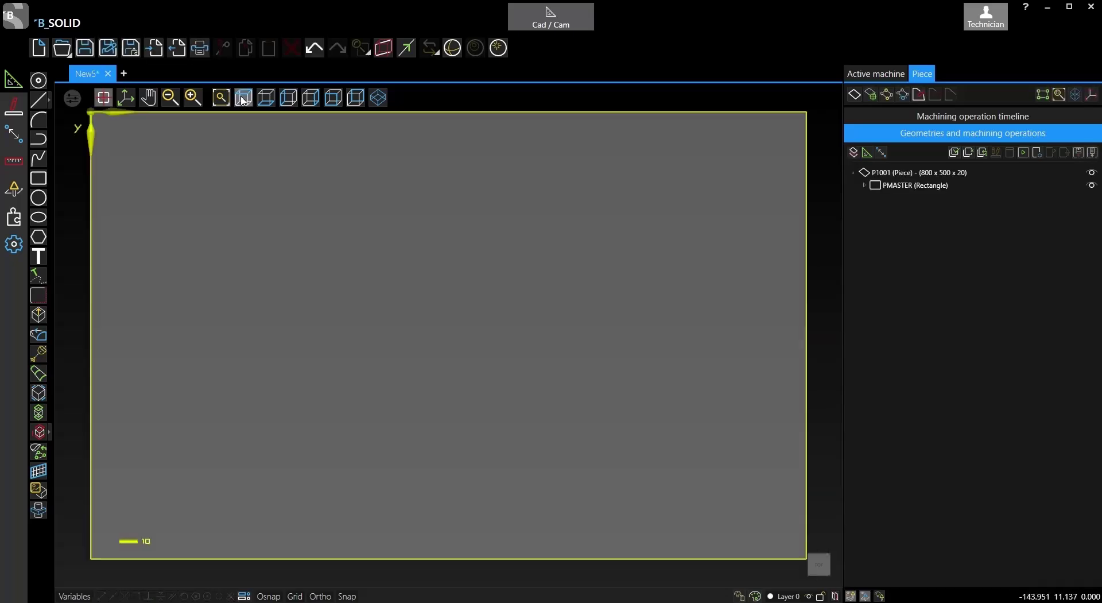
Step: Add variable POSX = 100 described as 'Position in X'
left_click(75, 596)
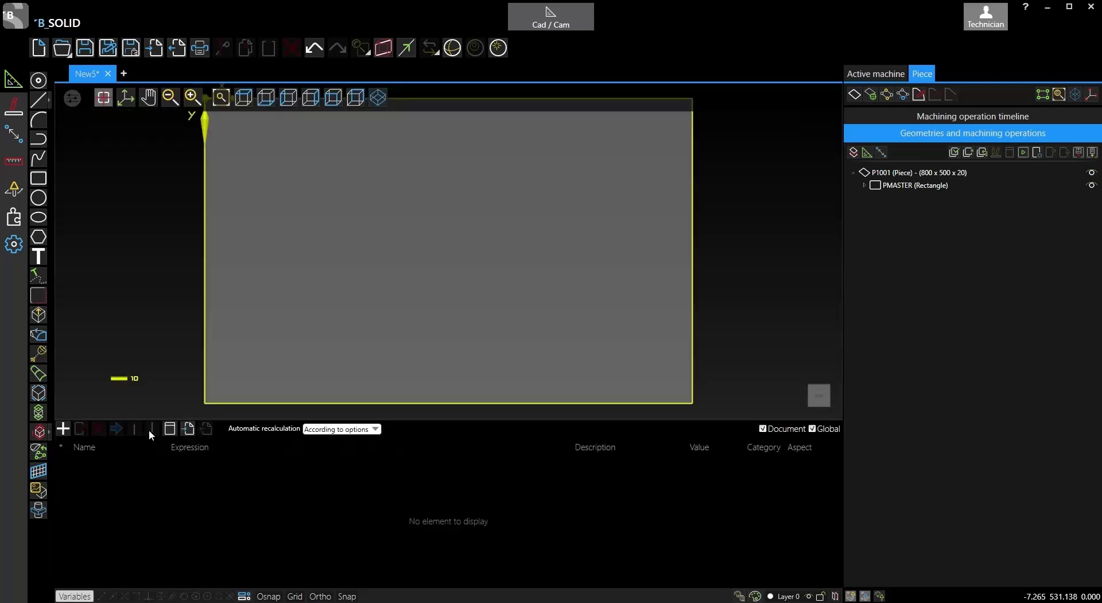
left_click(63, 428)
double_click(502, 448)
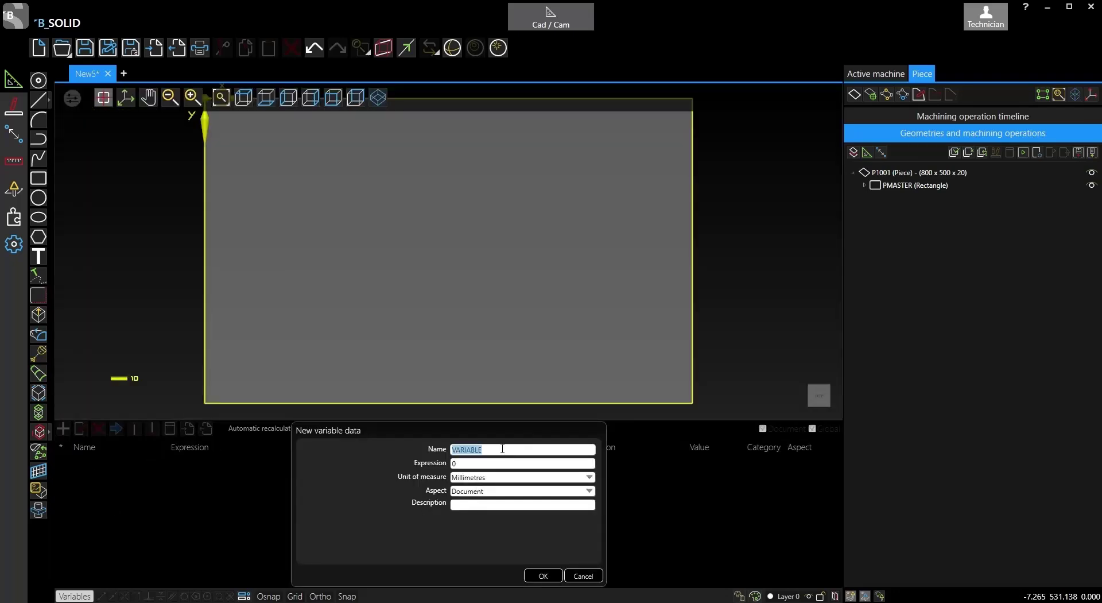
type("POSX")
key("Tab")
type("100")
key("Tab")
key("Tab")
key("Tab")
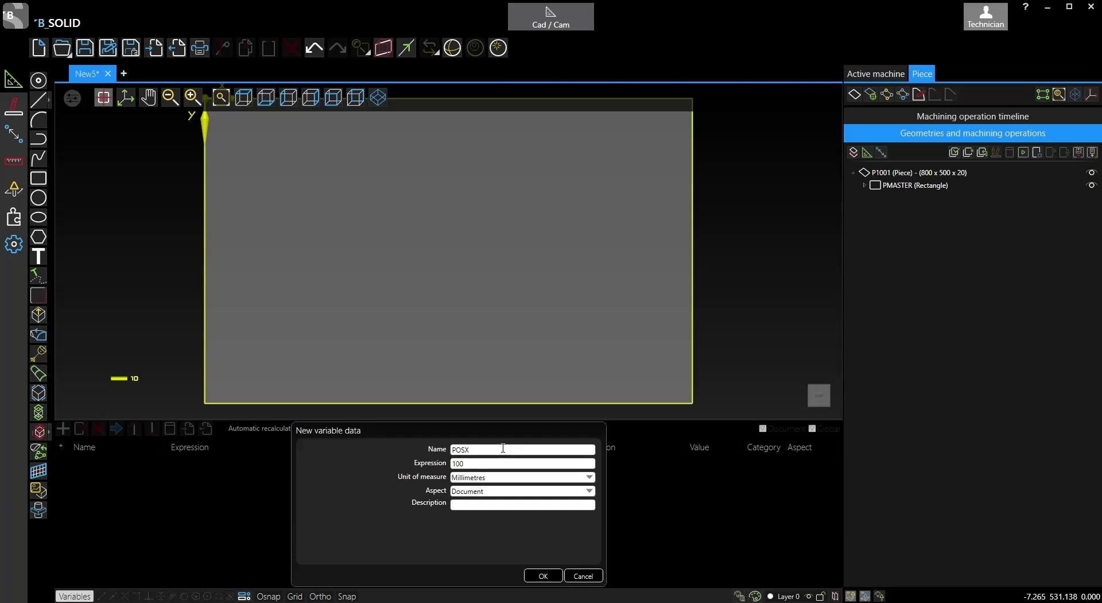
type("Position in")
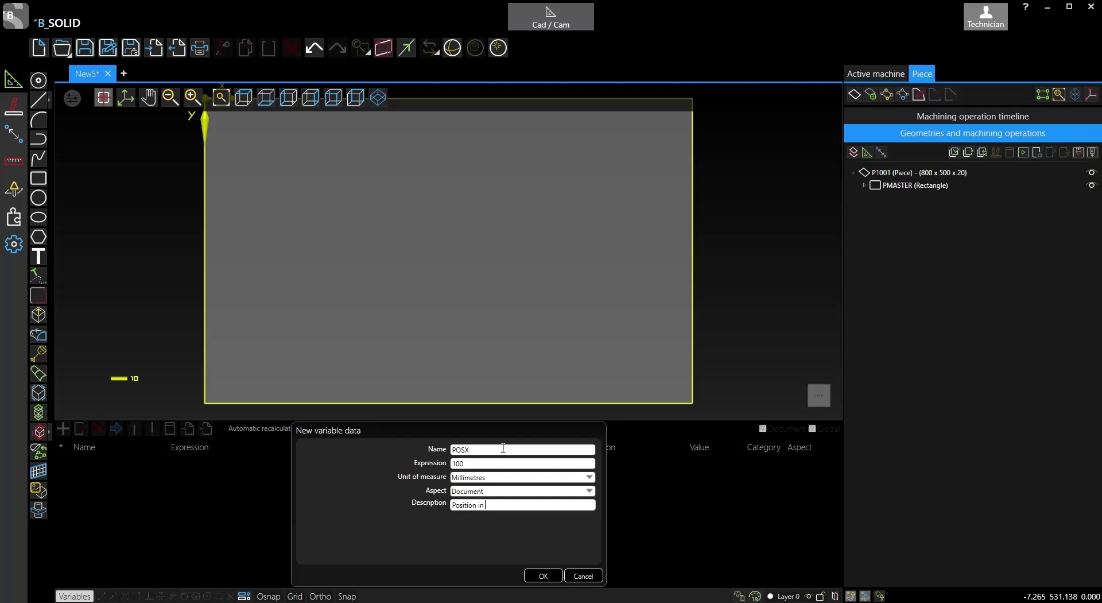
type(" X")
left_click(543, 575)
Step: Add variable POSY = 5 described as 'Position in Y'
left_click(69, 432)
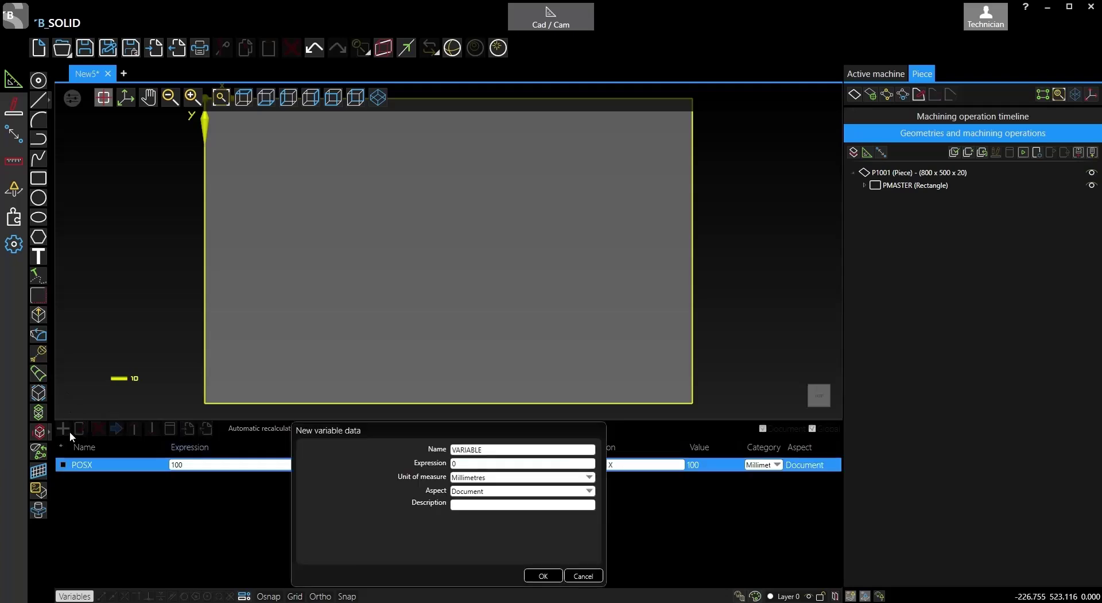
double_click(518, 450)
type("POSY")
key("Tab")
type("5")
key("Tab")
type("Posit")
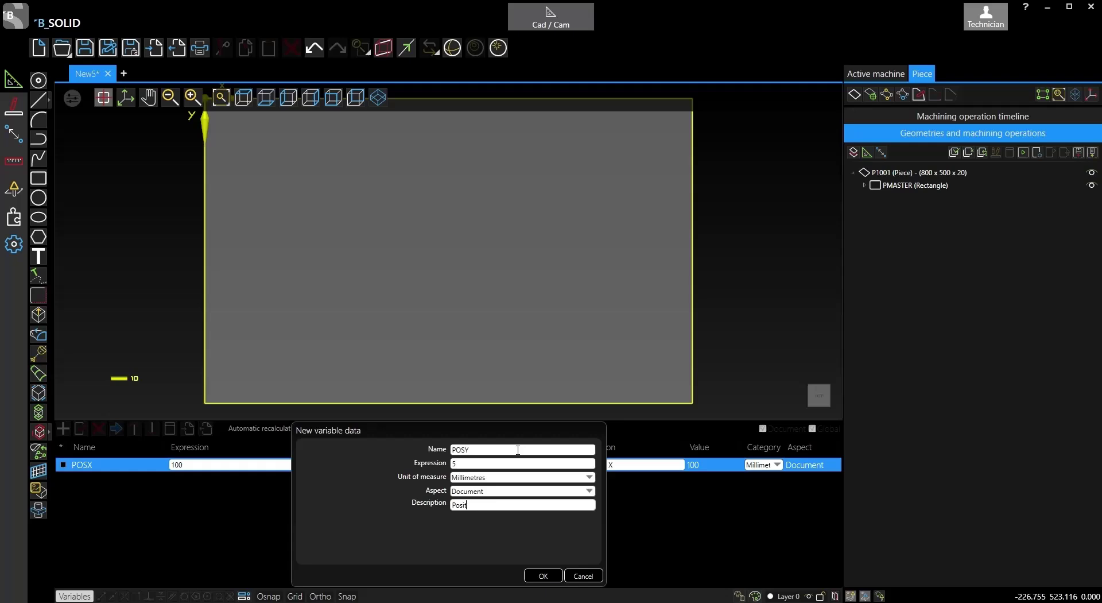
type("ion in Y")
left_click(543, 576)
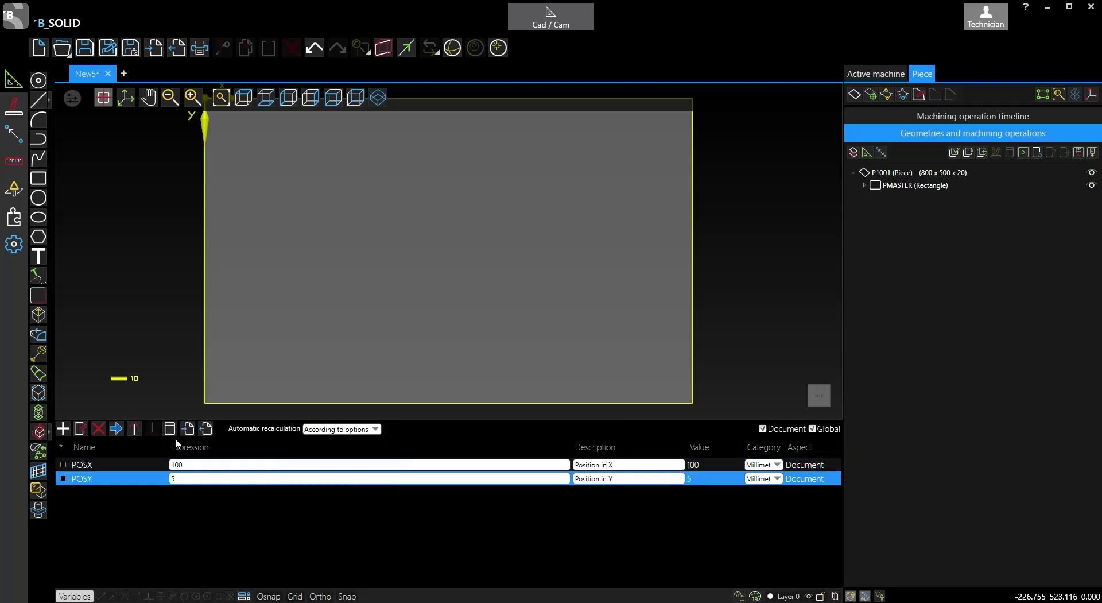
Step: Add variable ASSEMBLY = 6 described as 'Diameter drilling'
left_click(63, 429)
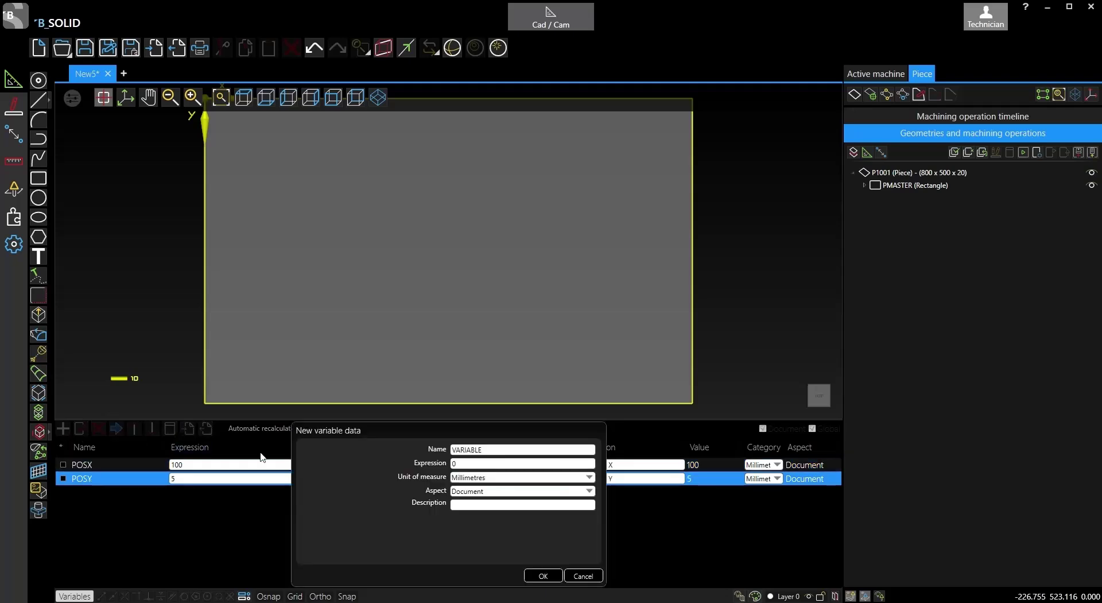
double_click(520, 448)
type("ASSEMBLY")
key("Tab")
type("6")
left_click(495, 505)
type("Diameter dril")
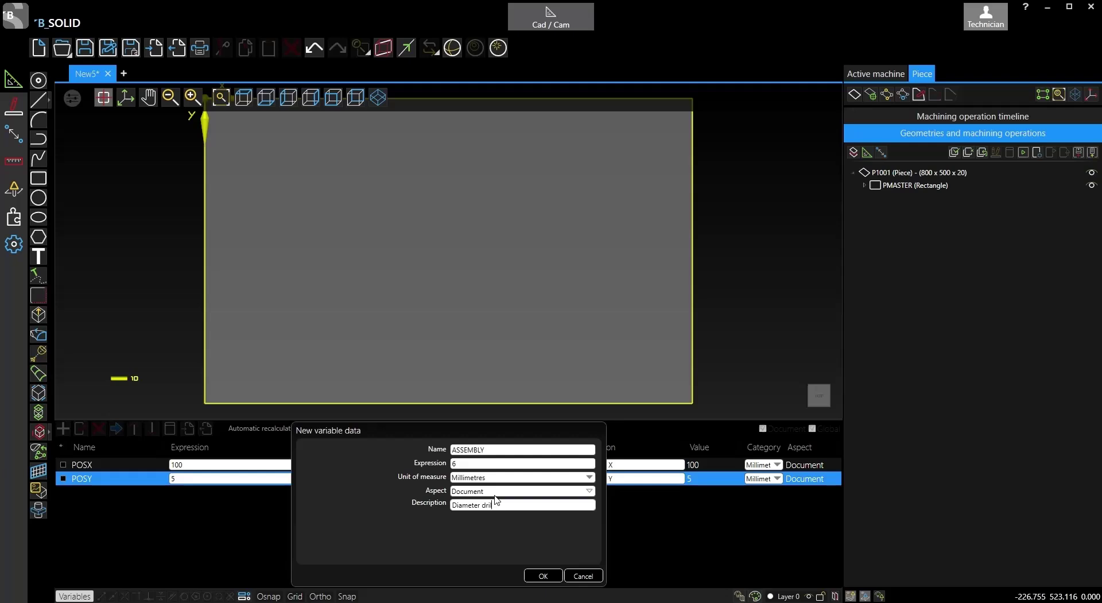
type("ling")
left_click(541, 575)
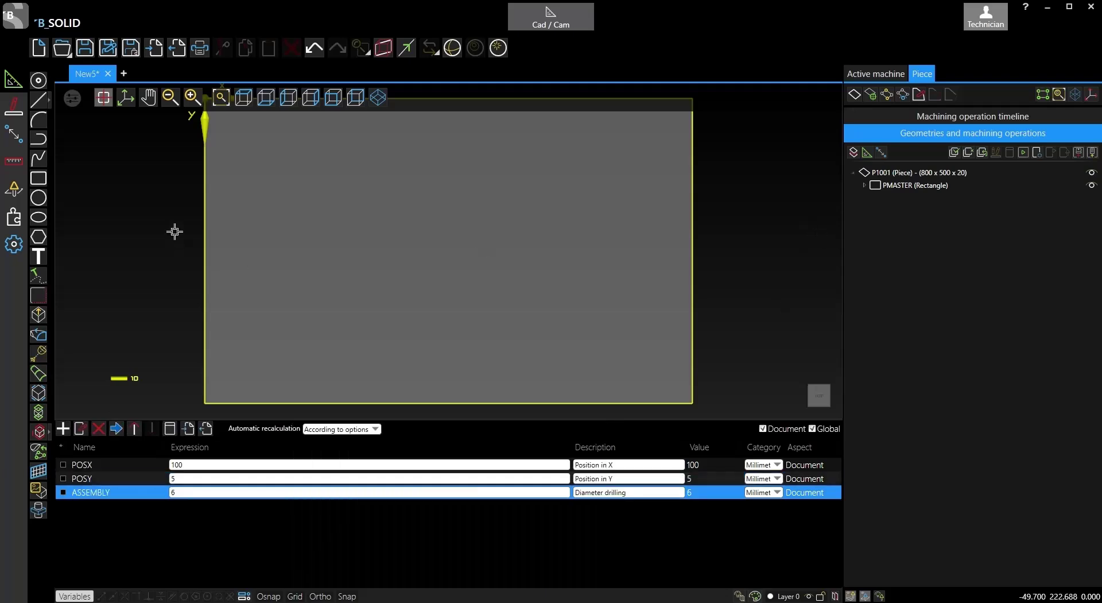
Step: Pan to the piece's top edge and start a centre-and-diameter circle
left_click(148, 97)
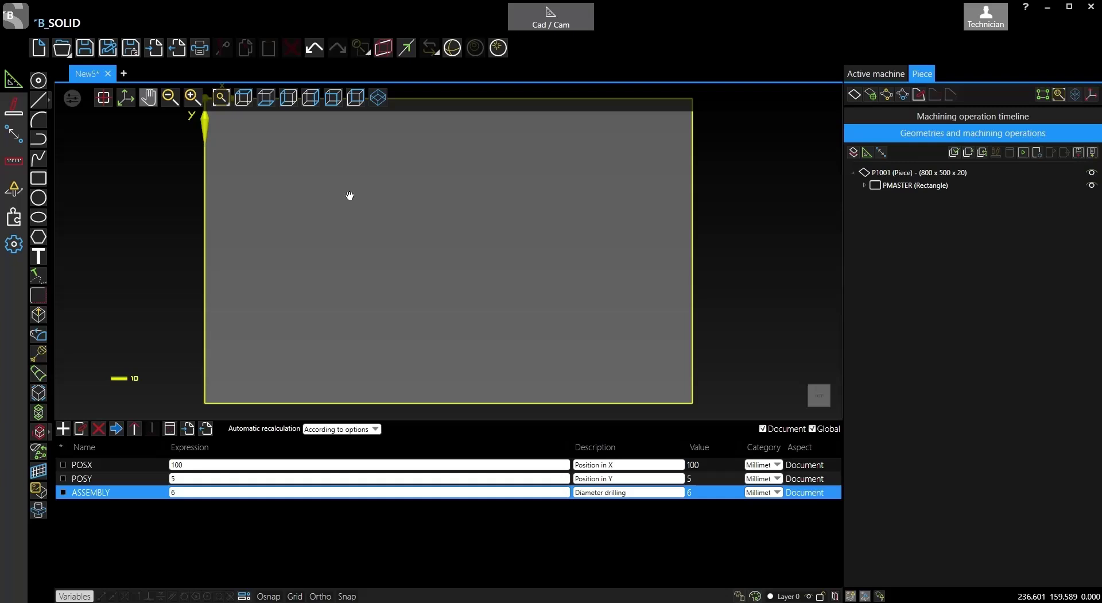
left_click_drag(374, 190, 423, 246)
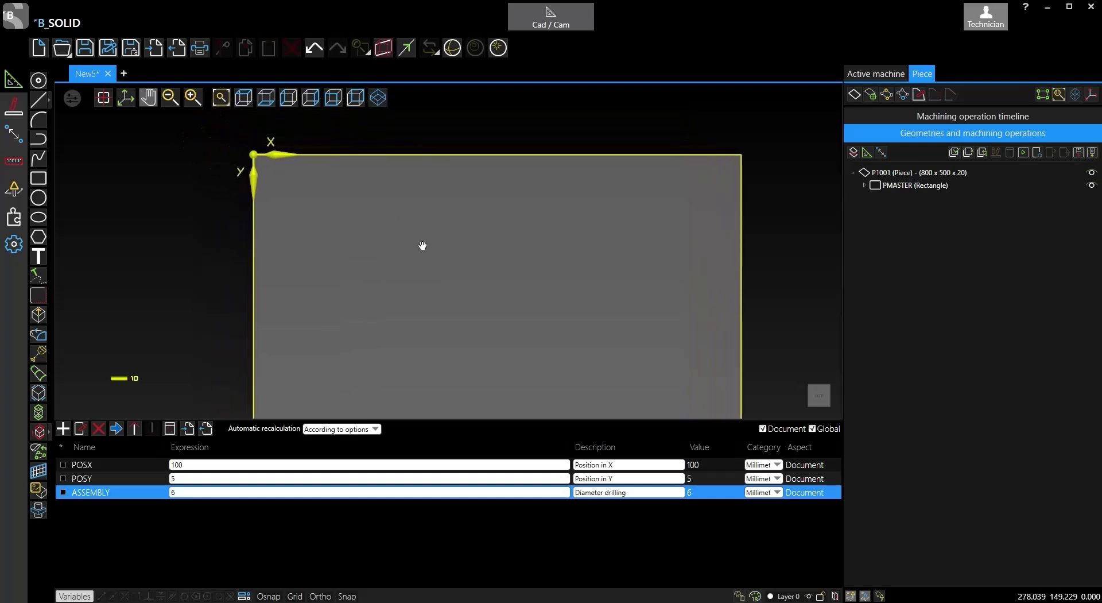
left_click(39, 197)
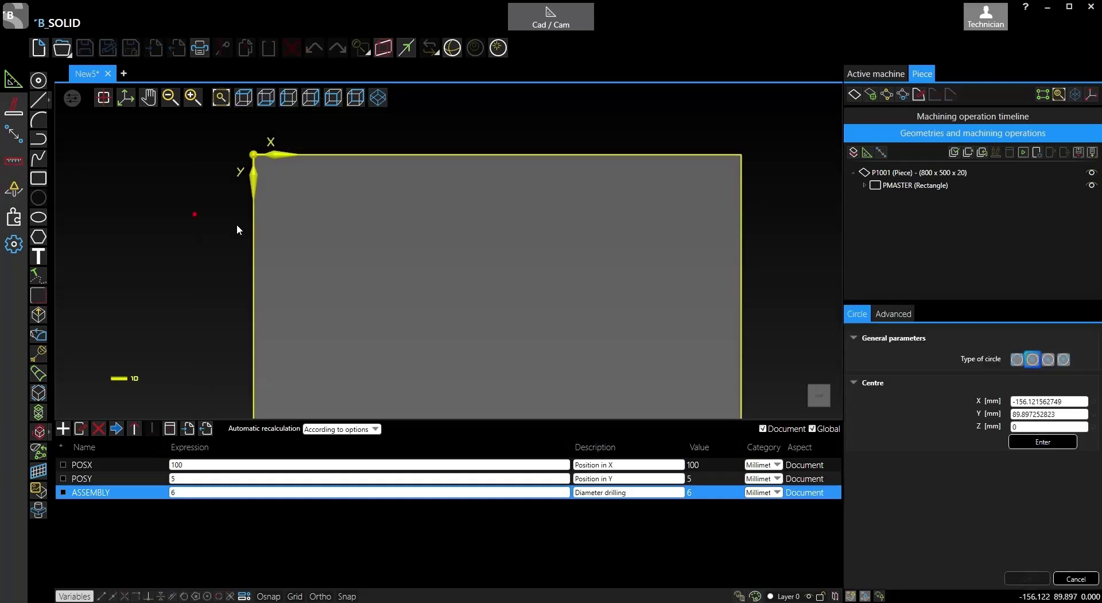
left_click(1033, 361)
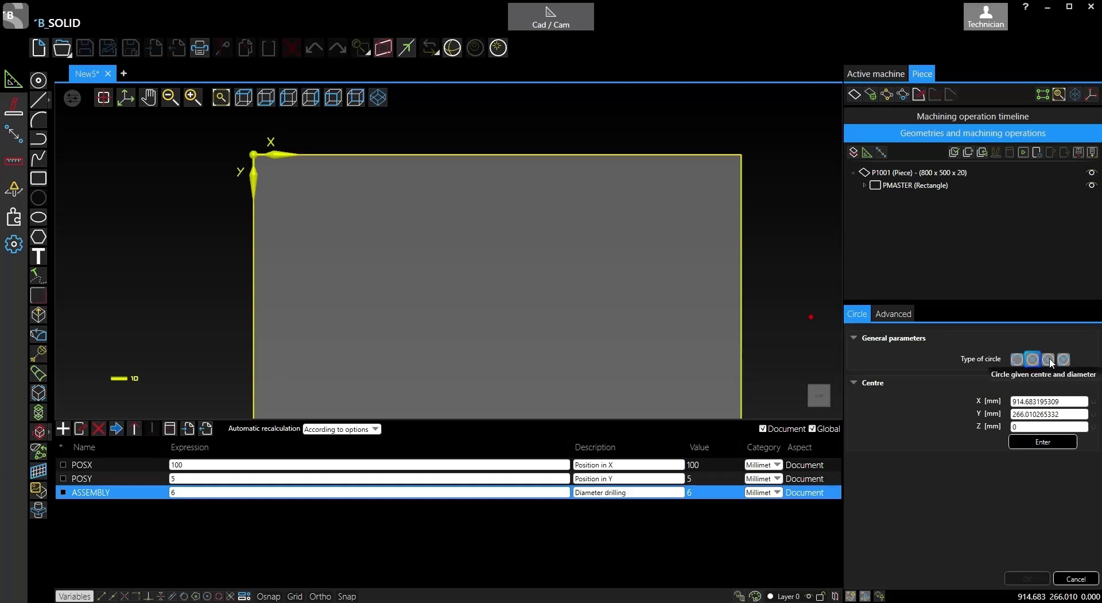
left_click(1049, 360)
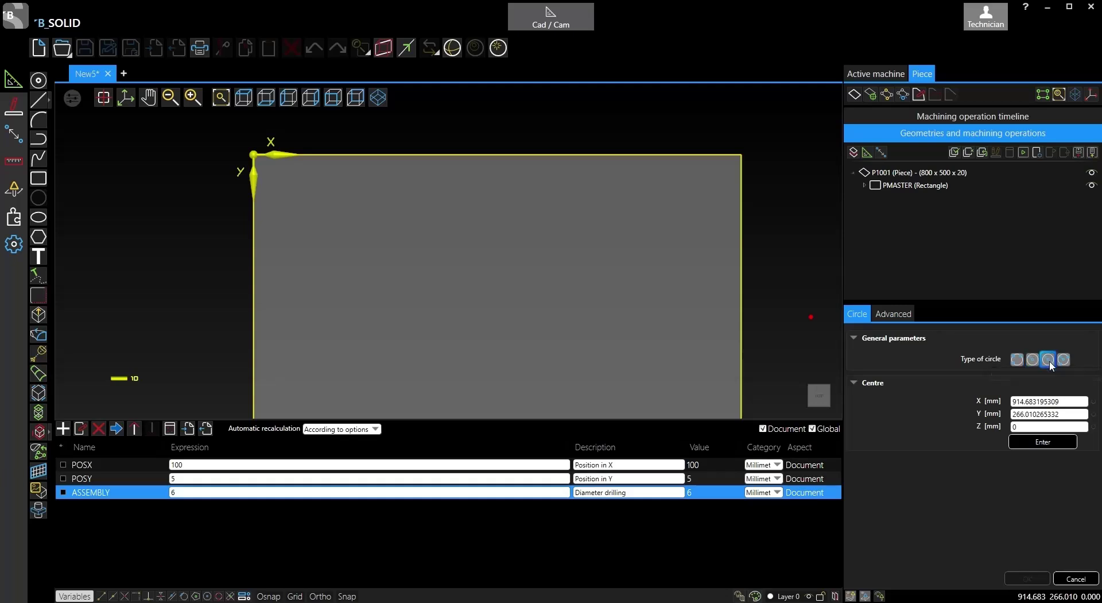
Step: Centre the circle at X POSX, Y POSY+17.5+0.1 with a 35 mm diameter
left_click(1067, 402)
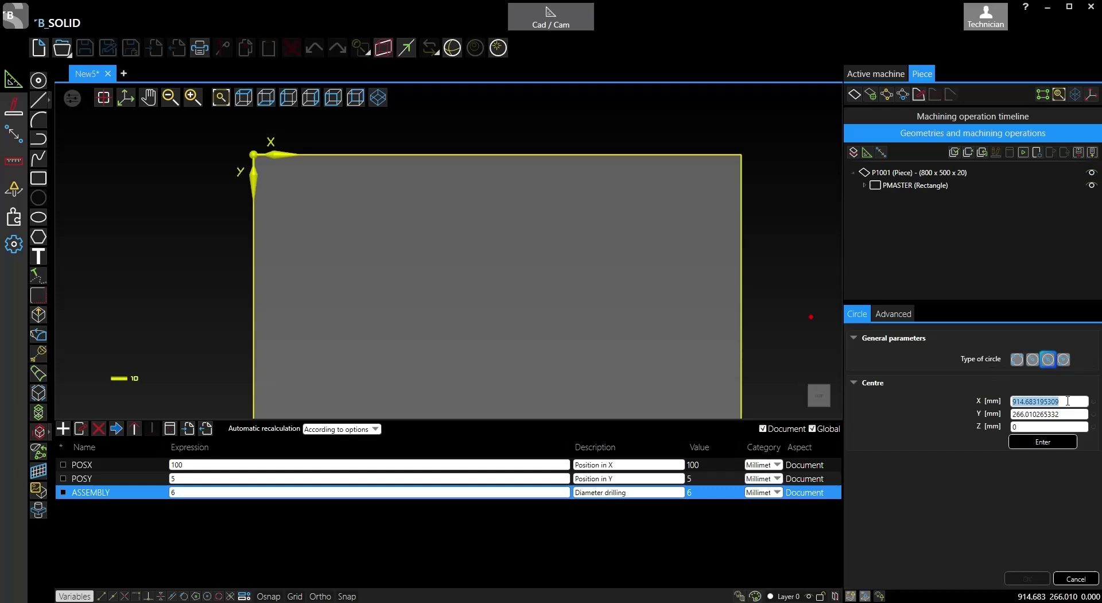
type("POSX")
key("Tab")
type("POS")
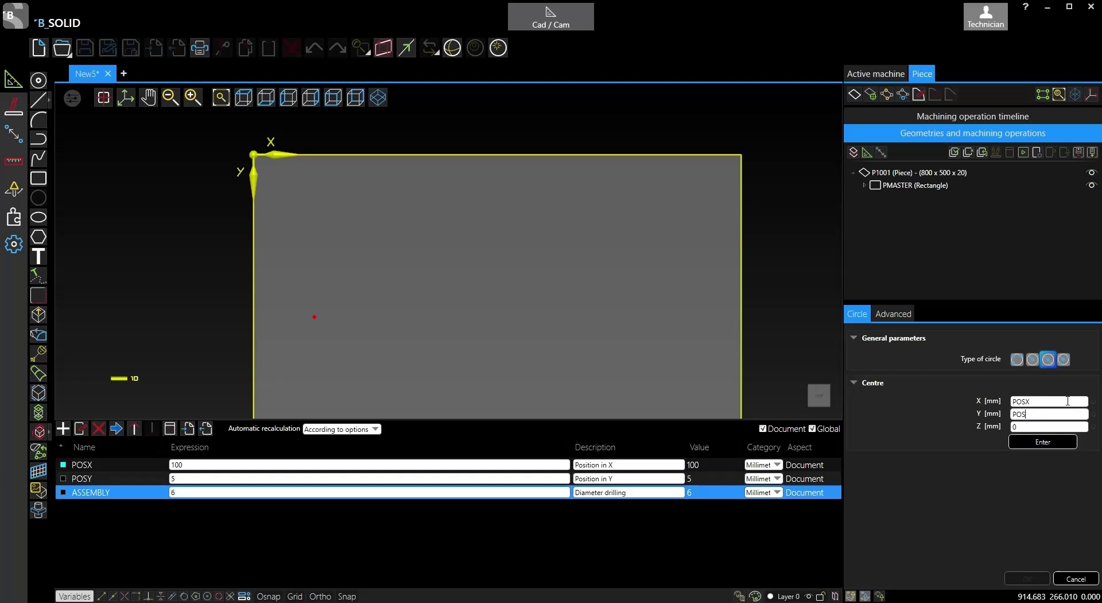
type("Y+17.5+0.1")
key("Tab")
left_click(1038, 446)
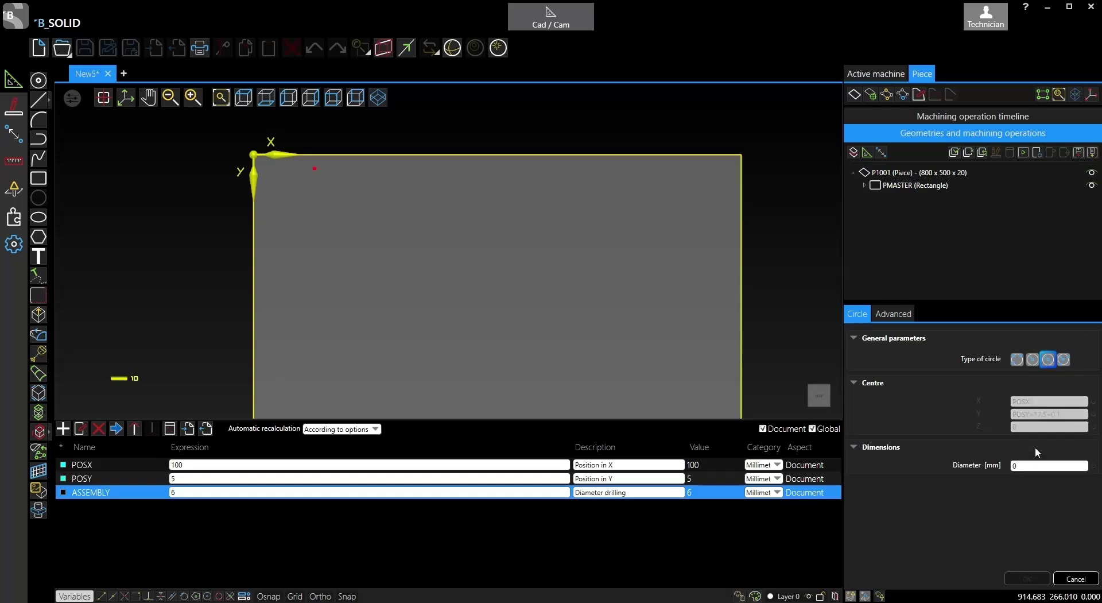
type("35")
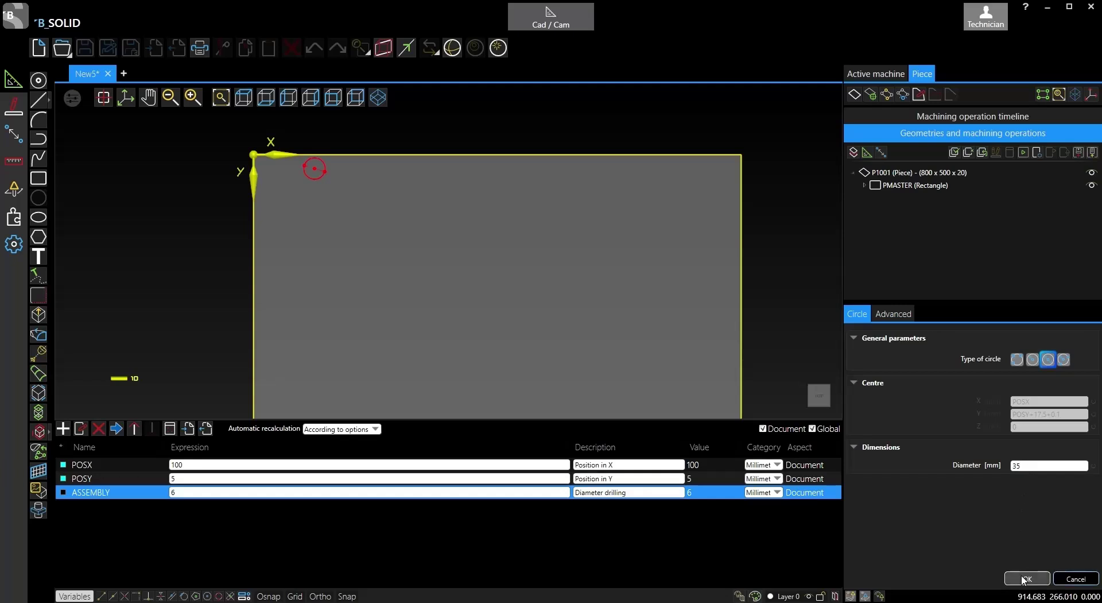
left_click(1024, 578)
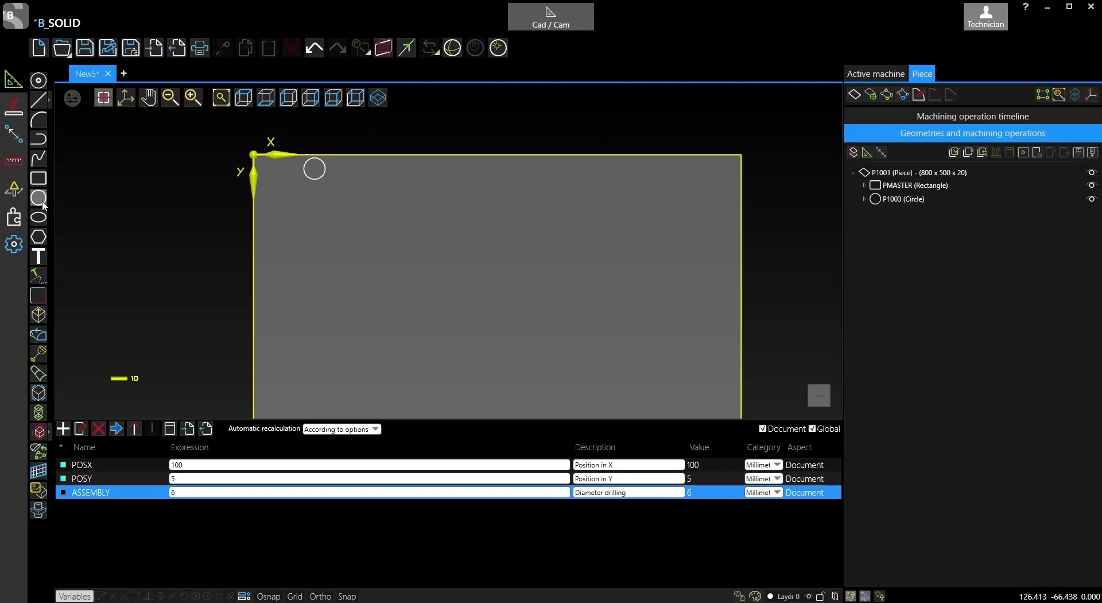
Step: Turn on orthogonal mode with F8 and check the hinge catalogue PDF
key("F8")
mouse_move(321, 597)
left_click(348, 551)
Step: Draw circle P1004 at X POSX-48/2, Y POSY+17.5+0.1+6 with diameter ASSEMBLY
left_click(36, 200)
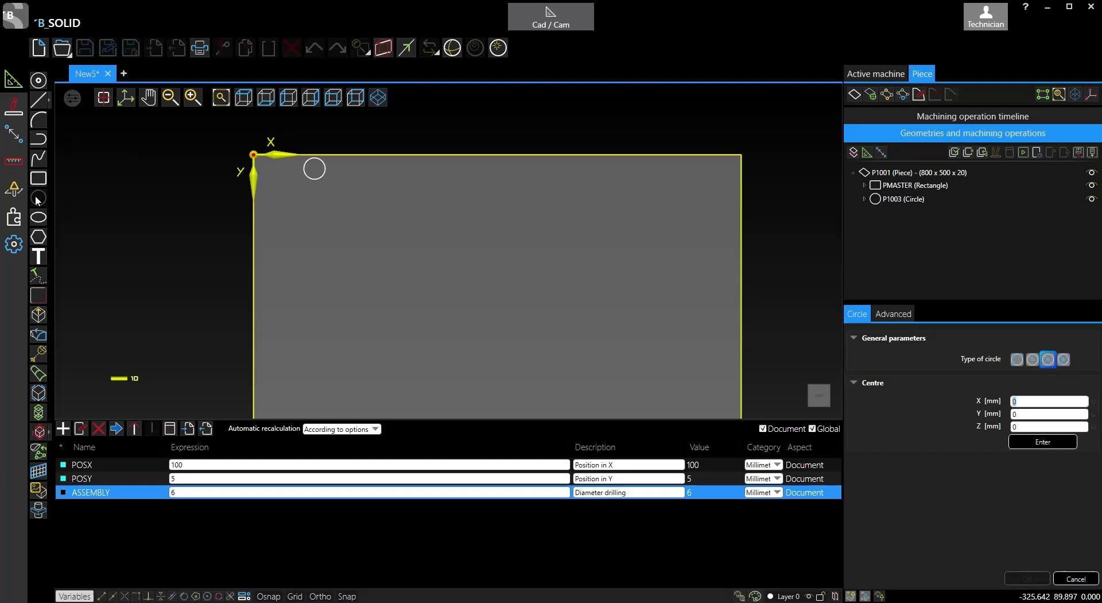
type("POS")
key("BackSpace")
key("BackSpace")
key("Tab")
type("POS")
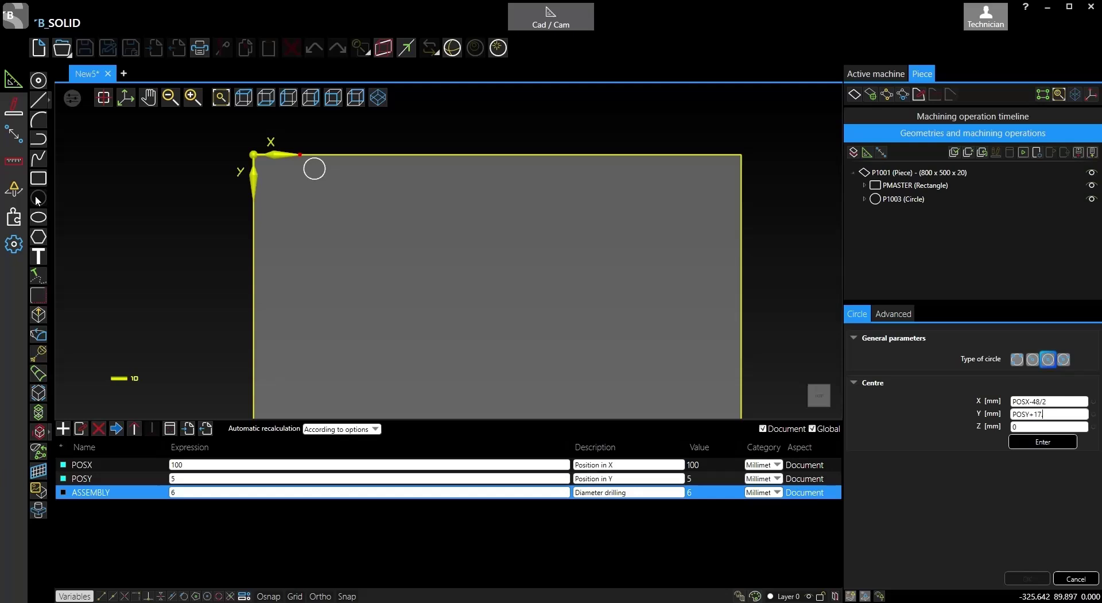
type("+0.1+")
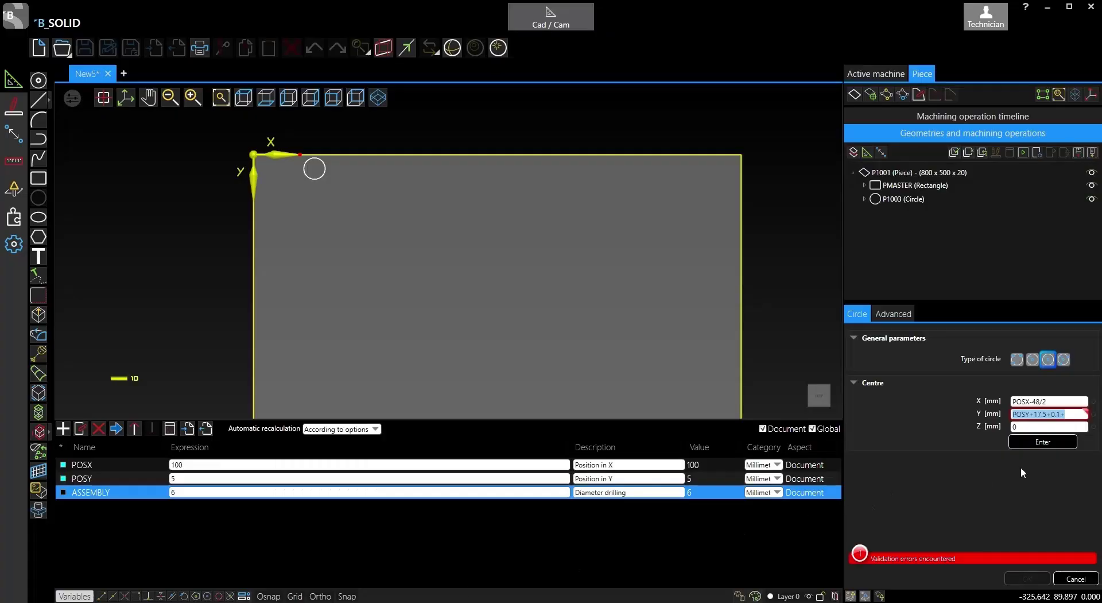
left_click(1076, 414)
key("Tab")
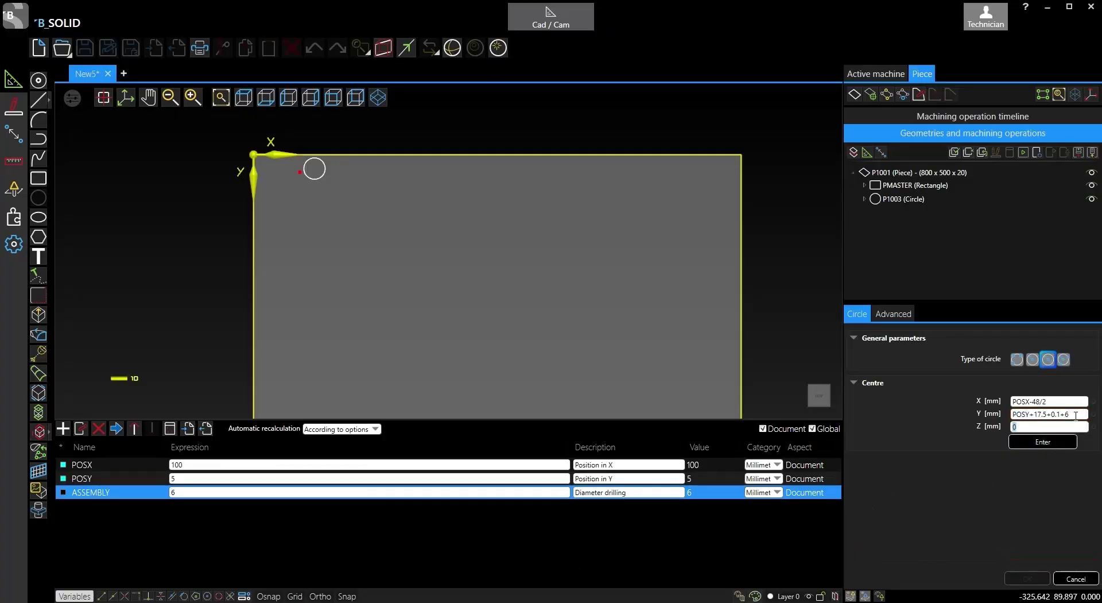
left_click(1056, 448)
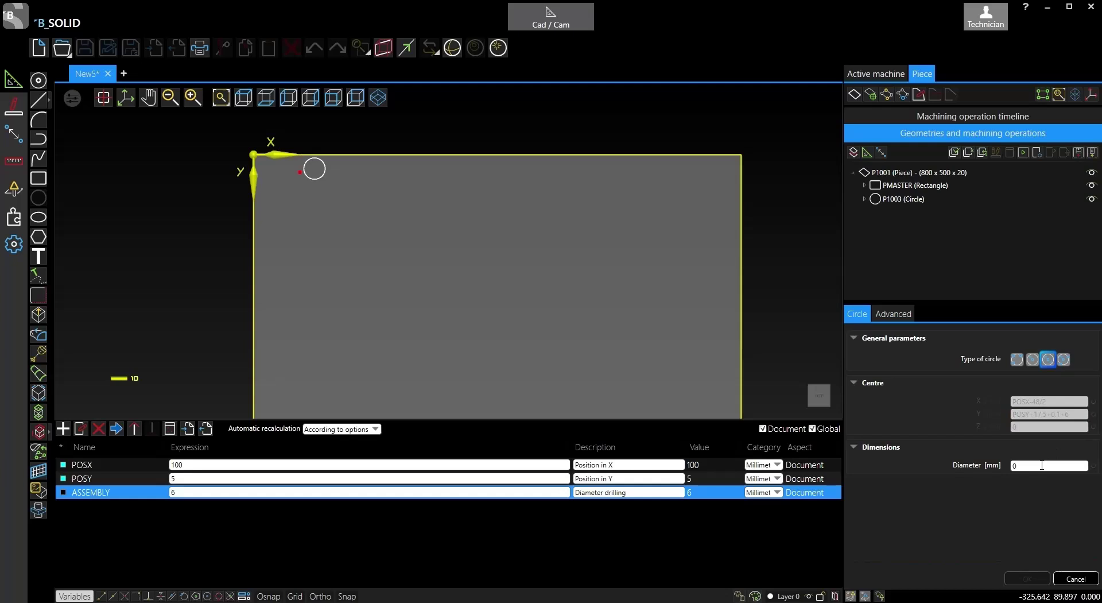
left_click(1040, 466)
type("ASSEMBLY")
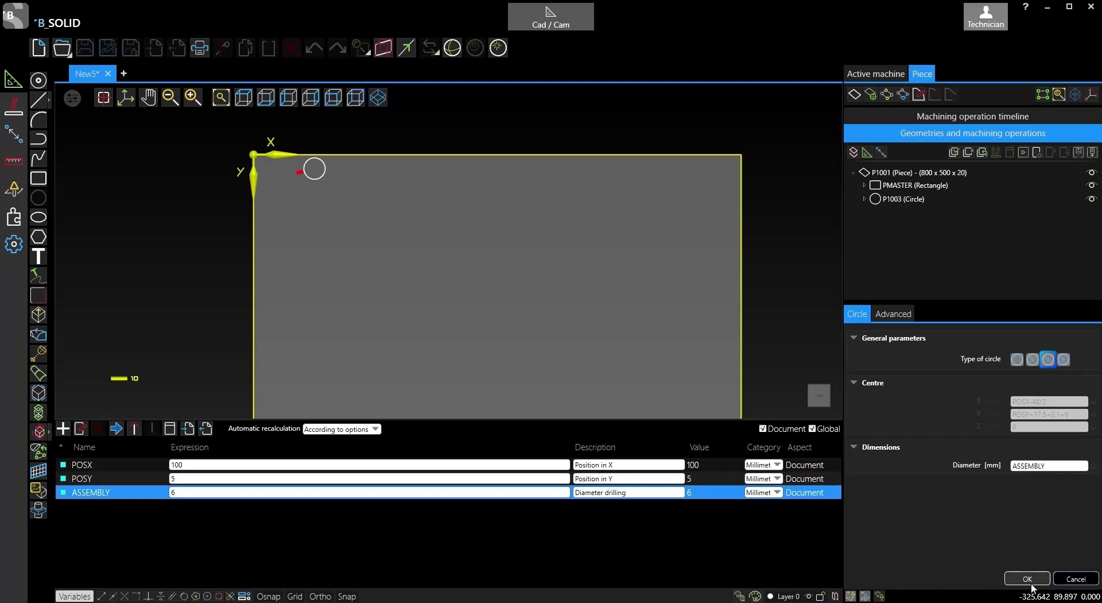
left_click(1028, 578)
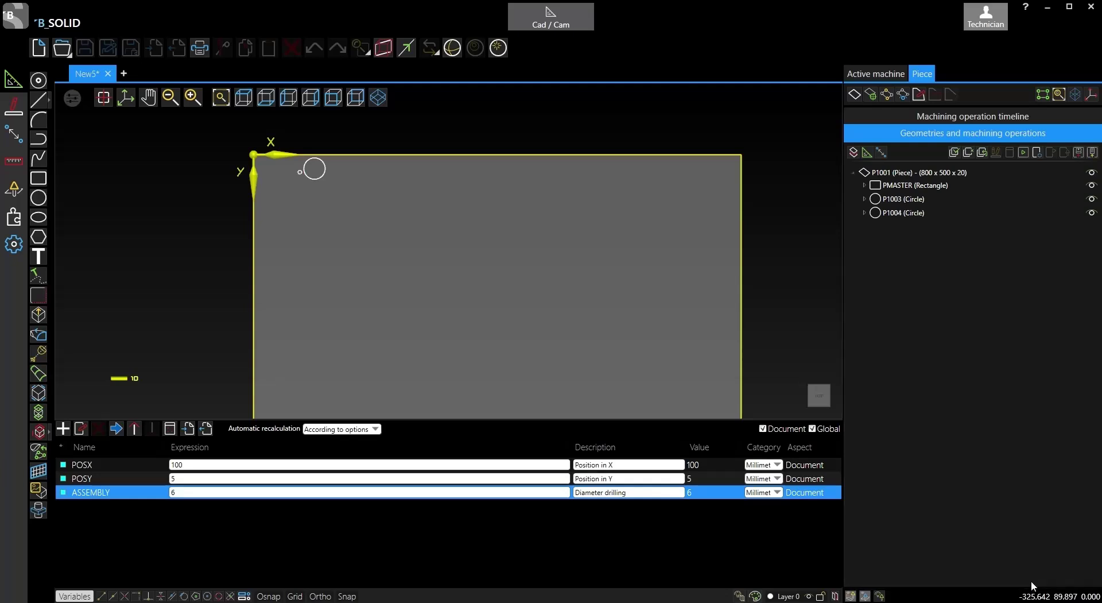
Step: Set circle P1004 to repeat 2 times with a 48 mm X offset
double_click(908, 215)
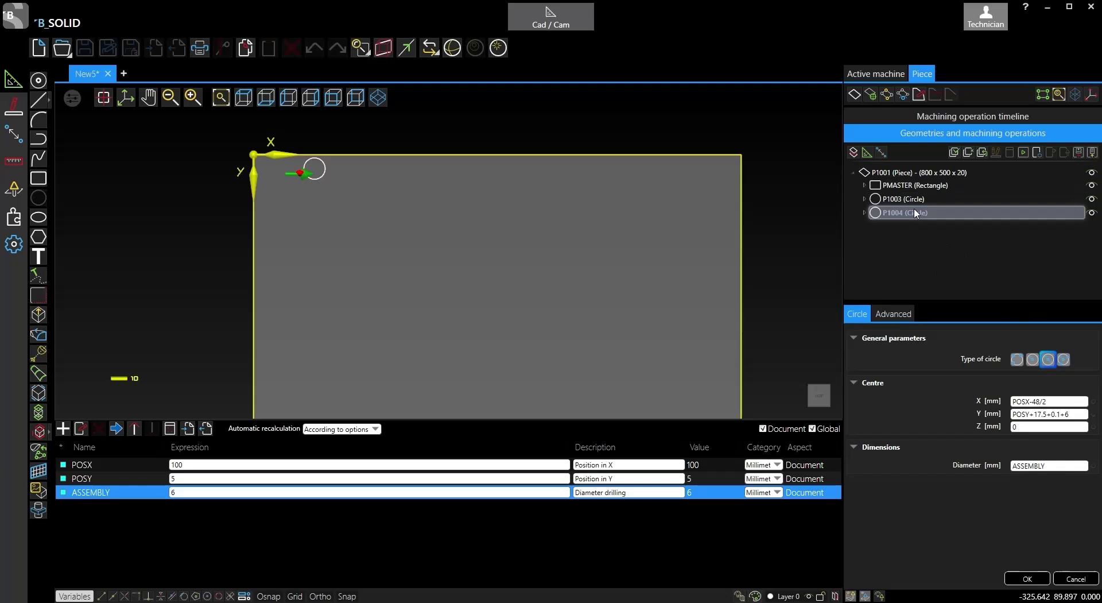
left_click(895, 314)
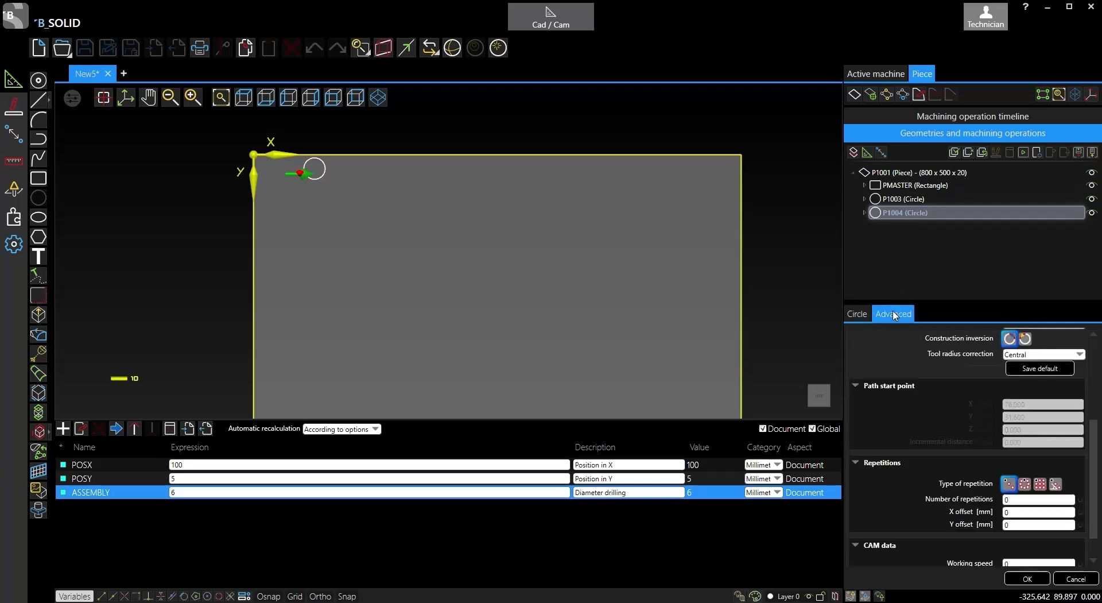
scroll(908, 378, "down", 1)
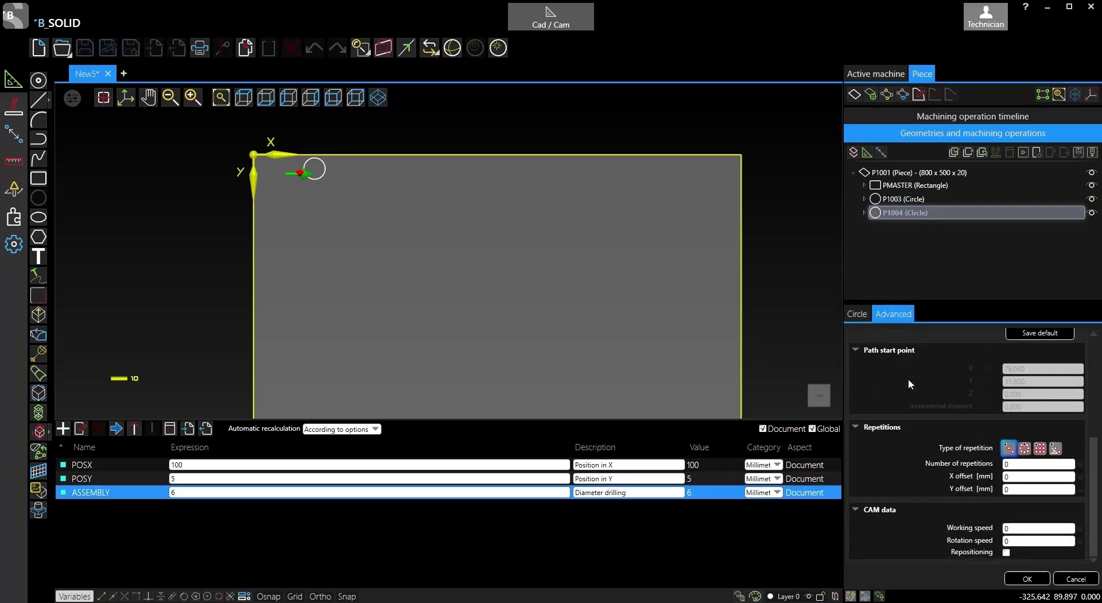
left_click(1018, 464)
type("2")
key("Tab")
type("48")
key("Tab")
left_click(1027, 579)
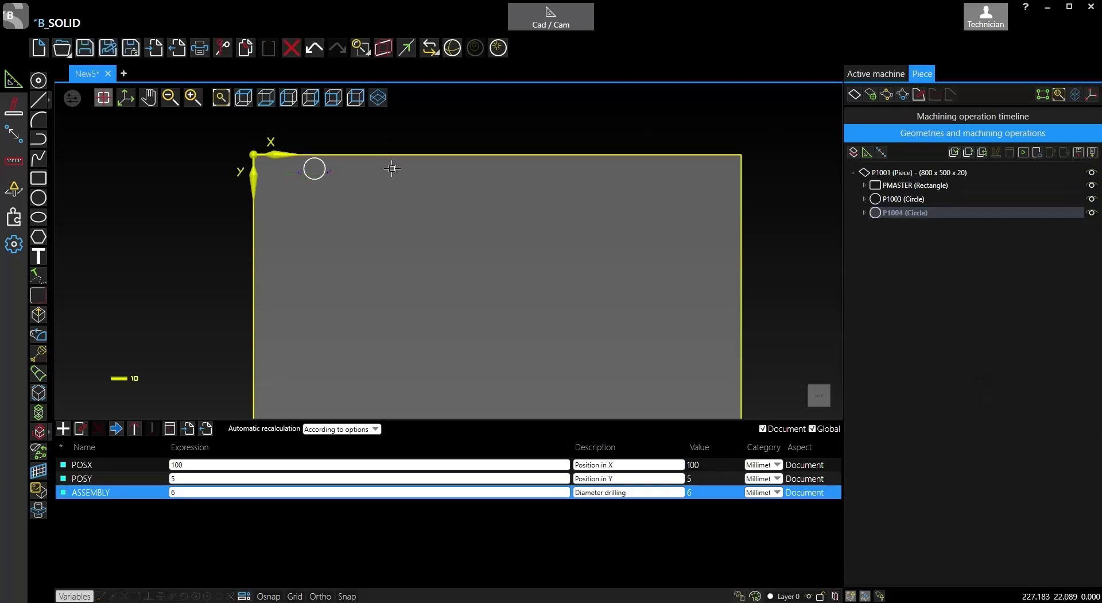
Step: Start a boring based on existing geometry, drilling circle P1003
left_click(448, 243)
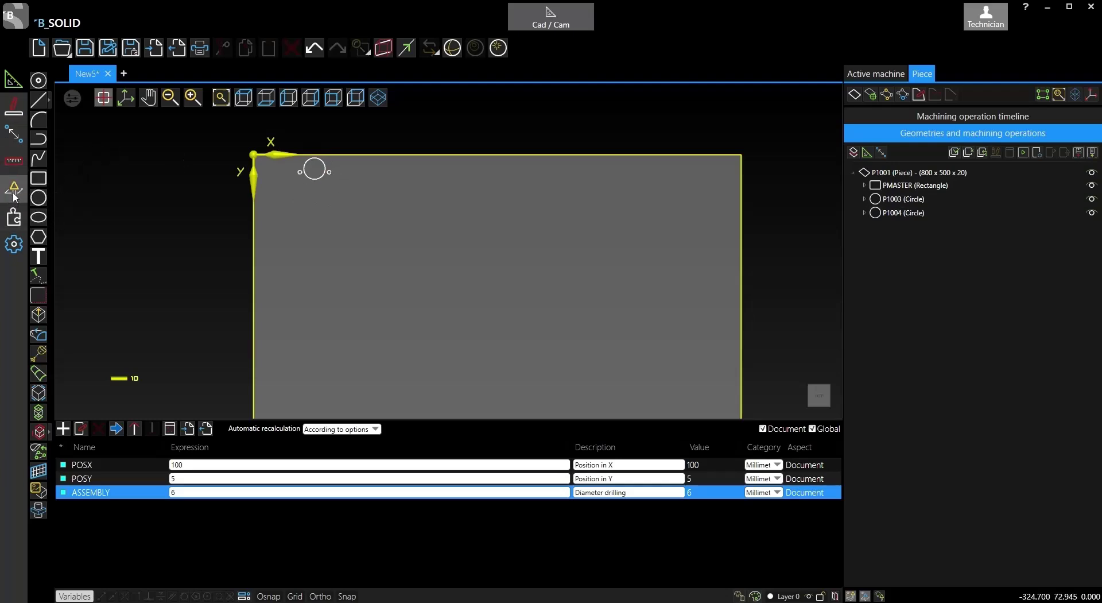
left_click(15, 194)
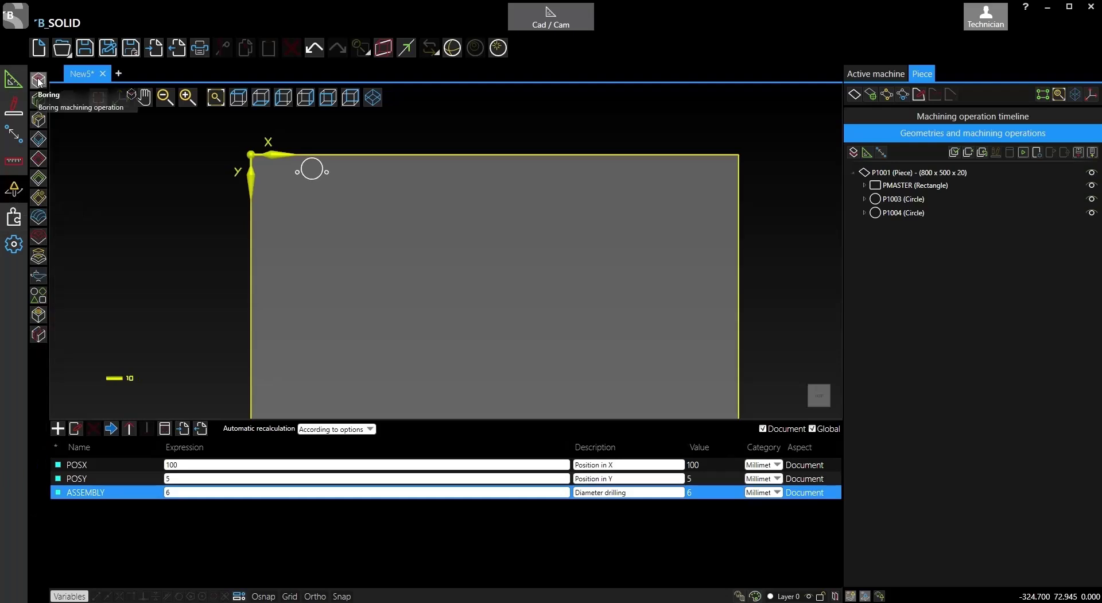
left_click(38, 82)
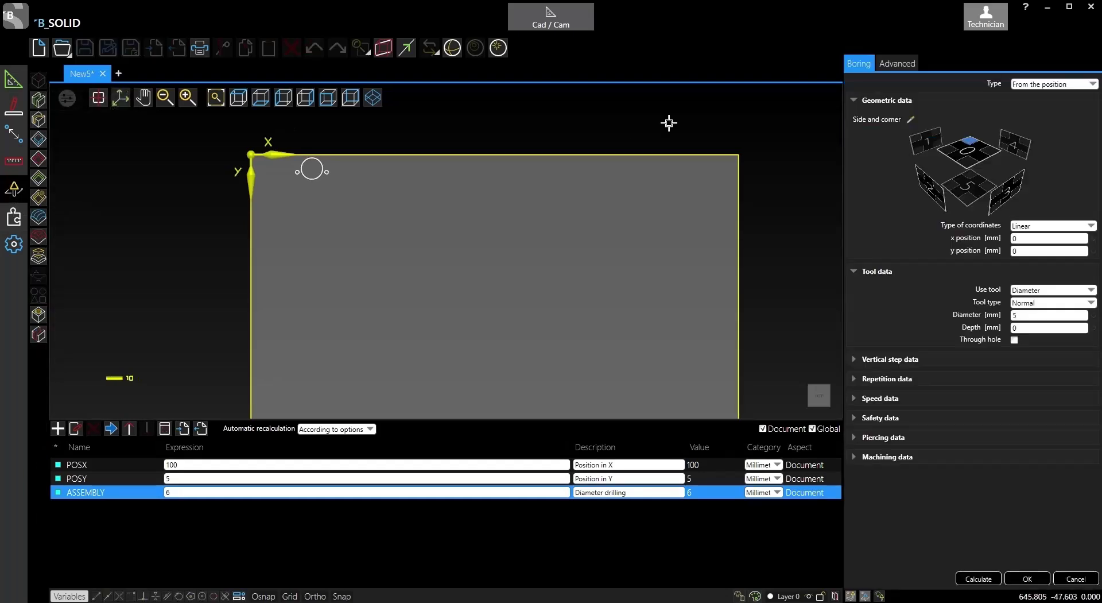
left_click(1049, 85)
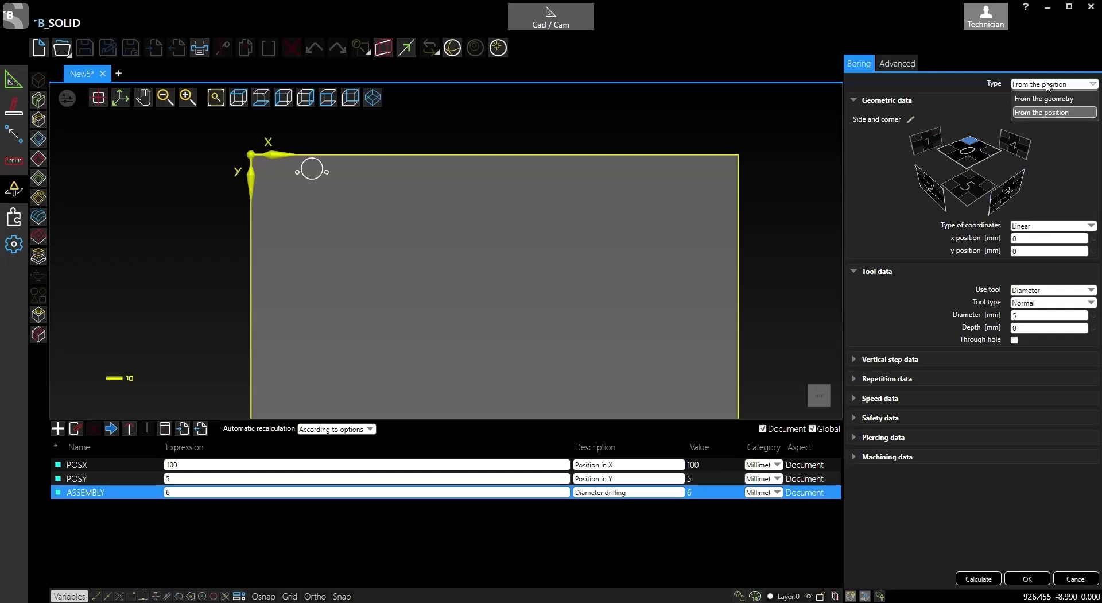
left_click(1043, 98)
left_click(891, 167)
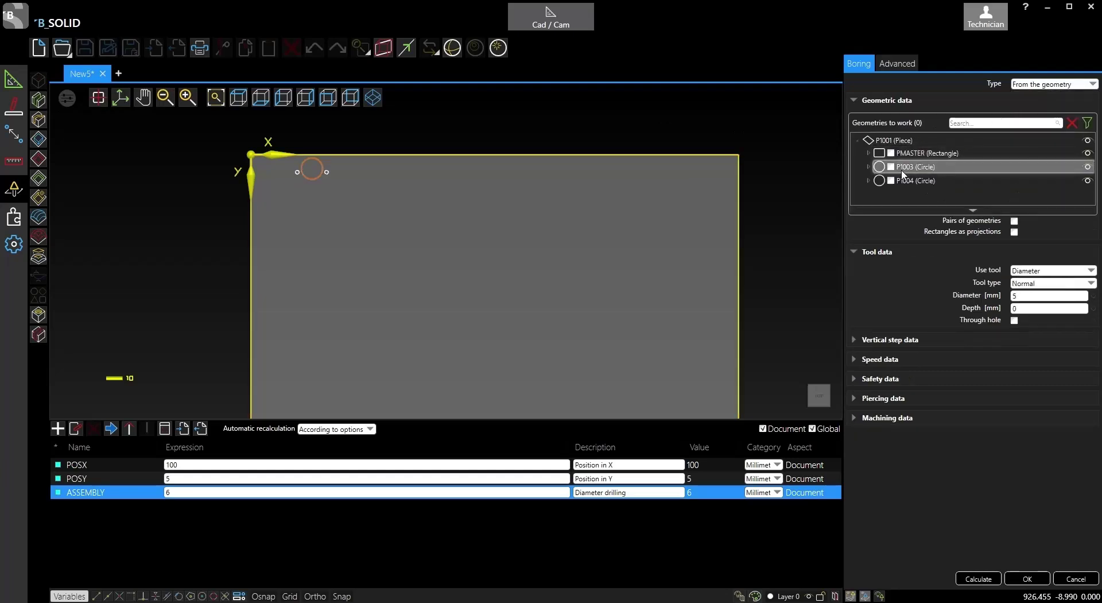
Step: Try choosing the tool by a 35 mm diameter and inspect the validation error
left_click(1052, 271)
left_click(1042, 286)
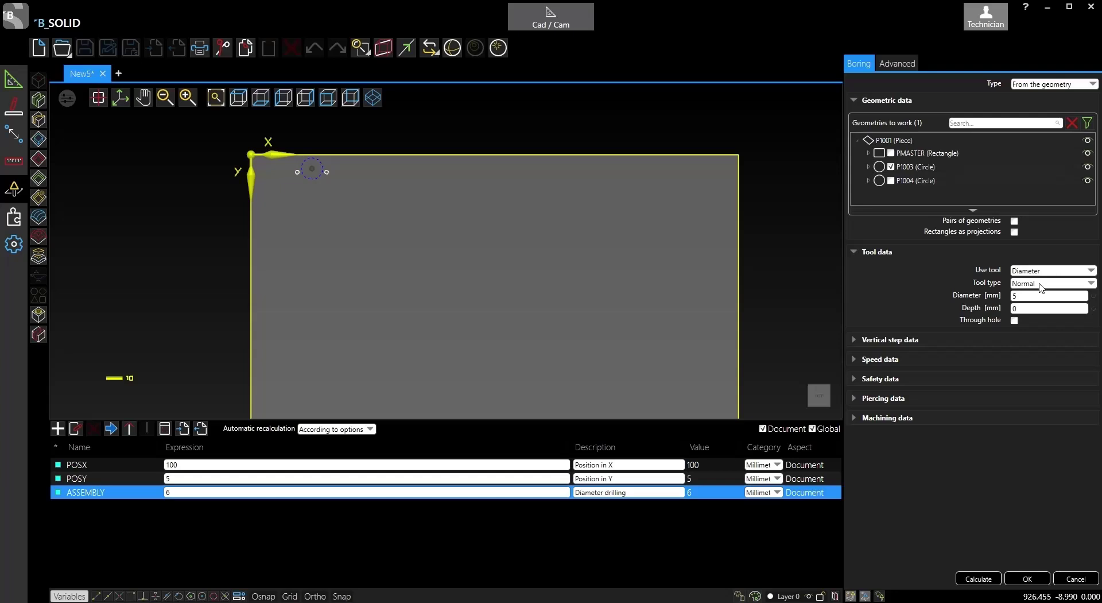
left_click(1030, 295)
type("3")
key("Tab")
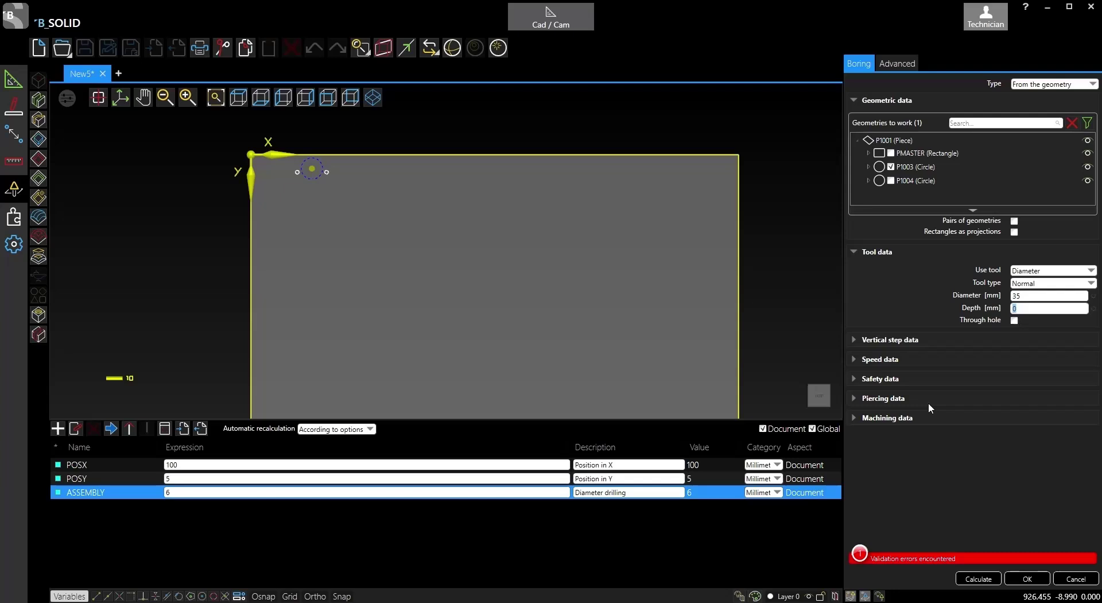
left_click(976, 558)
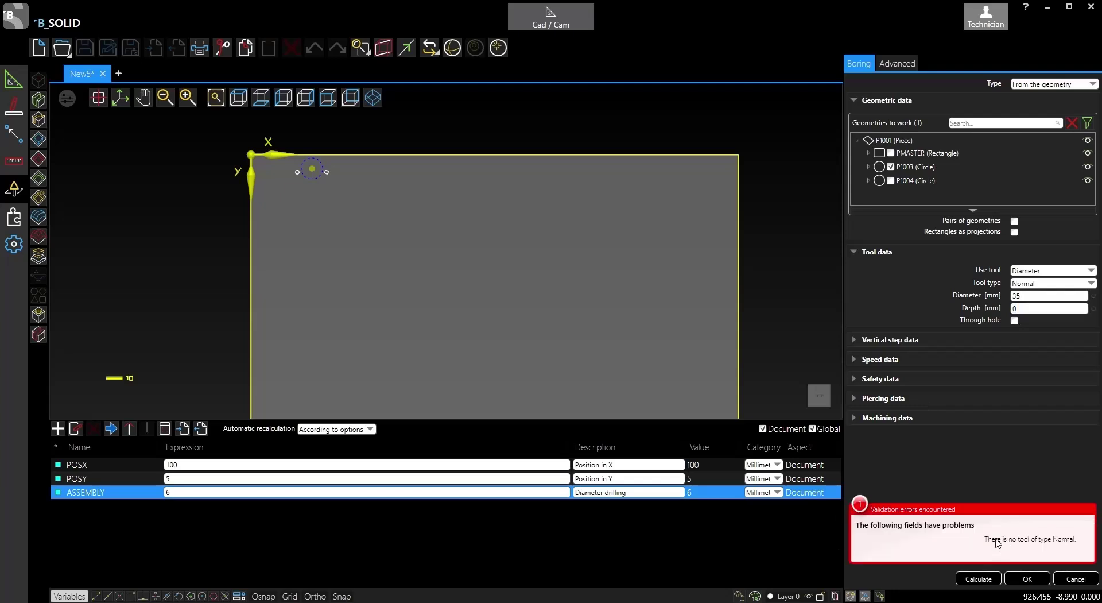
Step: Choose the DRILL_35MM tool from the library and enter the boring depth
left_click(1061, 277)
left_click(1060, 274)
left_click(1062, 274)
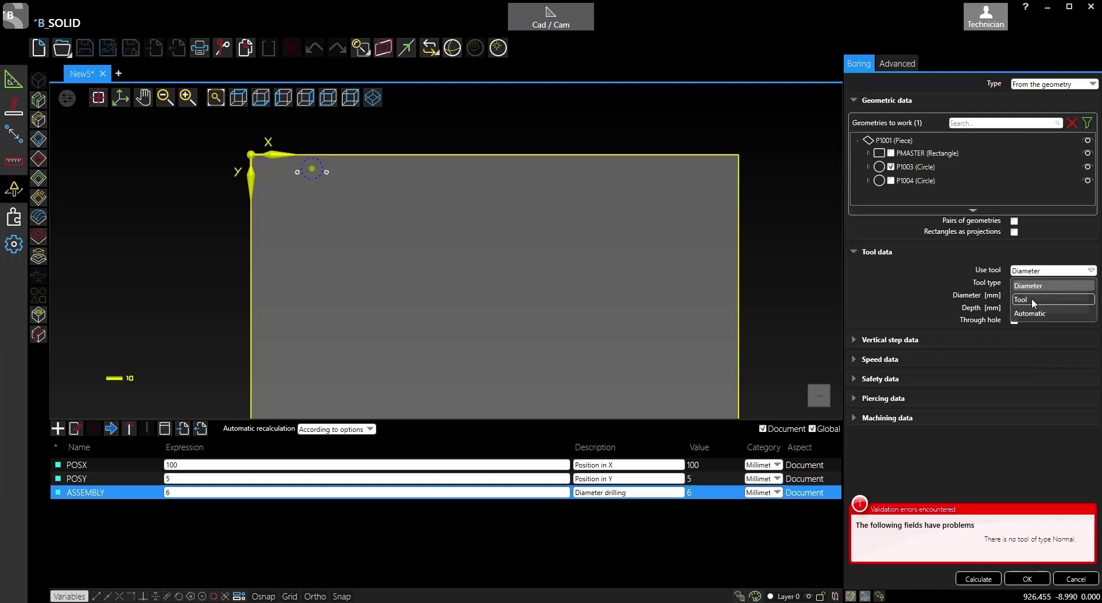
left_click(1031, 298)
left_click(998, 299)
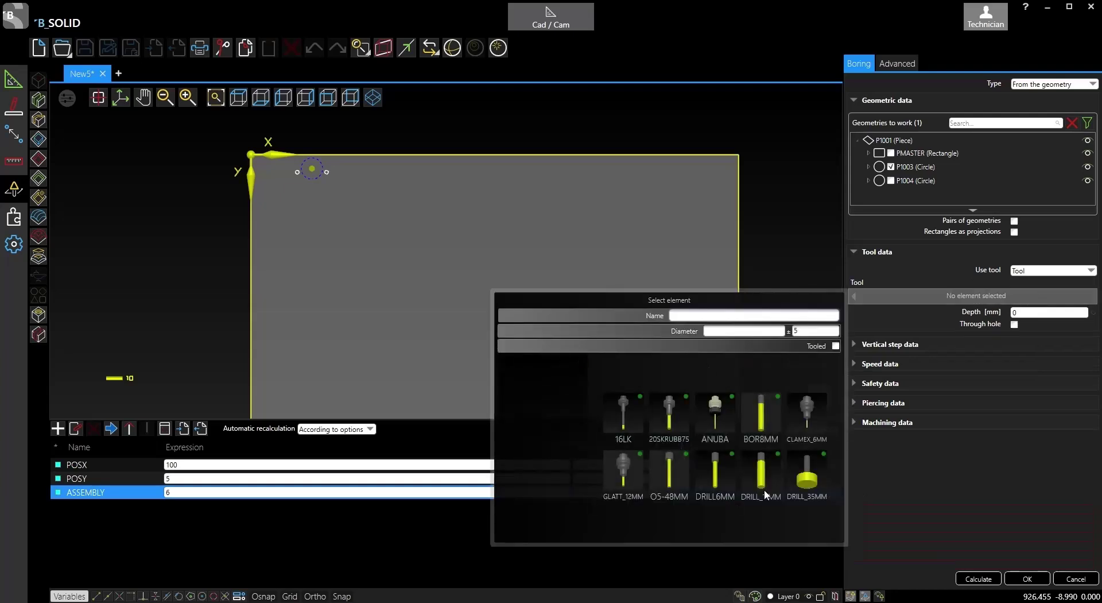
double_click(811, 497)
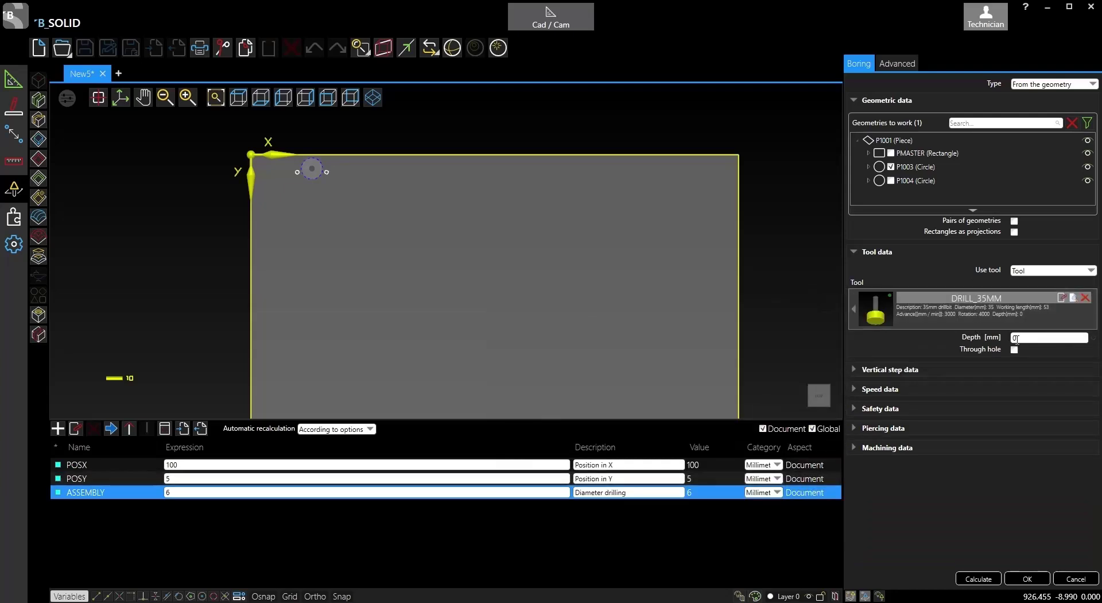
left_click(1033, 337)
type("12.8")
Step: Check the catalogue, confirm the 12.8 mm DRILL_35MM boring P1005, then select circle P1004
key("alt+Tab")
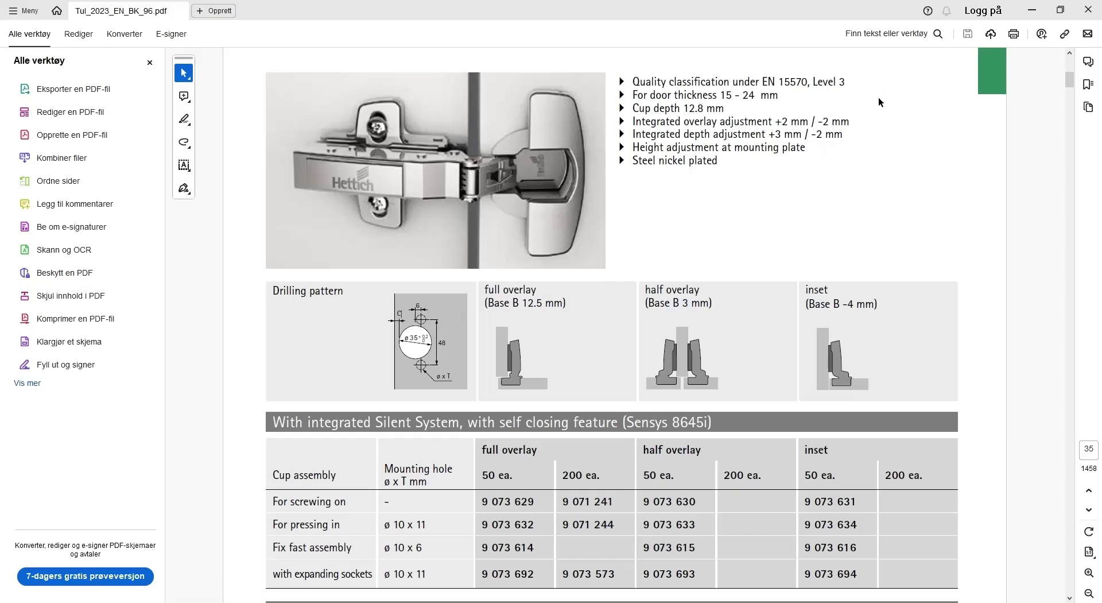
key("alt+Tab")
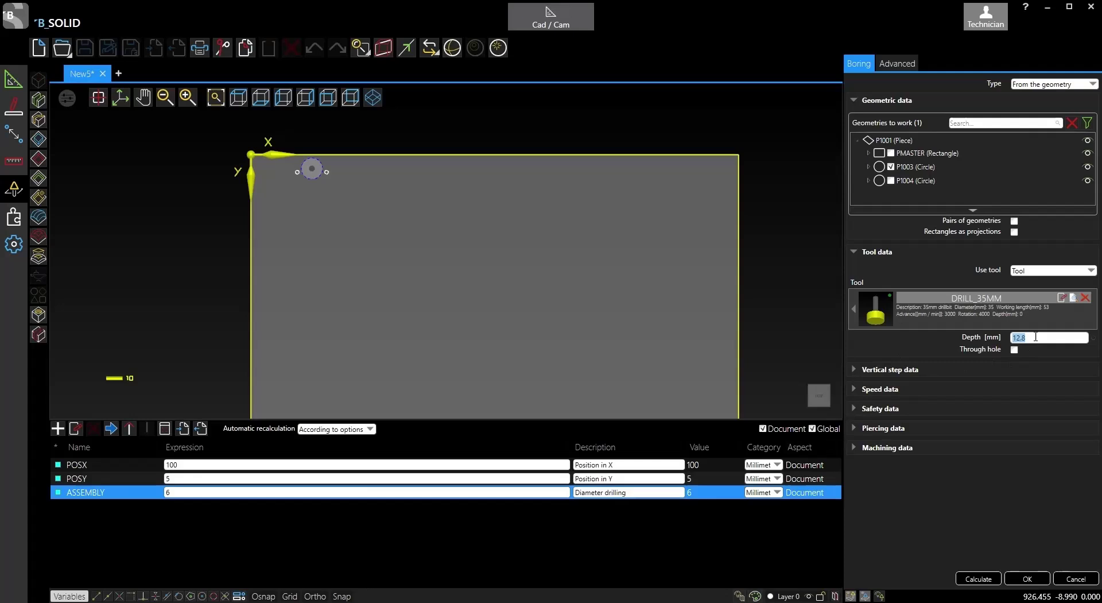
left_click(1028, 579)
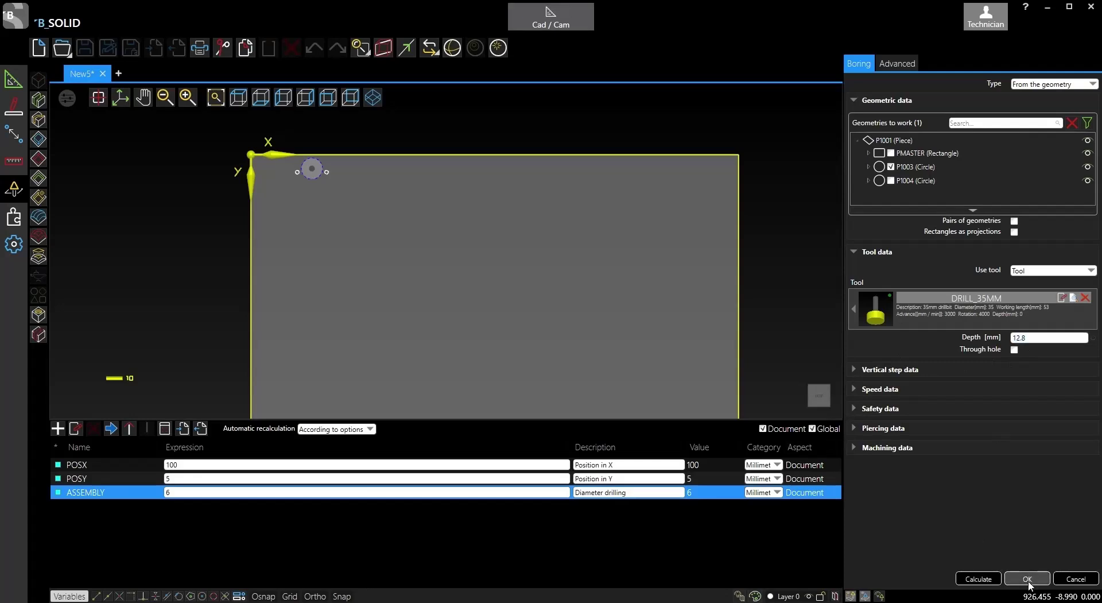
left_click(898, 217)
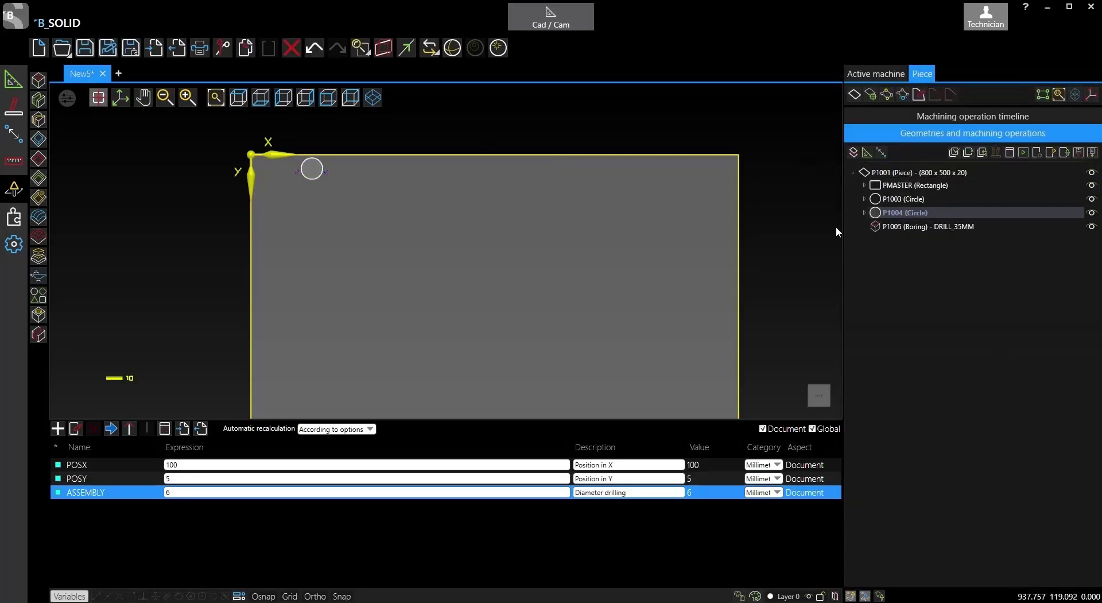
Step: Create boring P1006 on P1004 with diameter ASSEMBLY and 10 mm depth, checking the catalogue
left_click(39, 81)
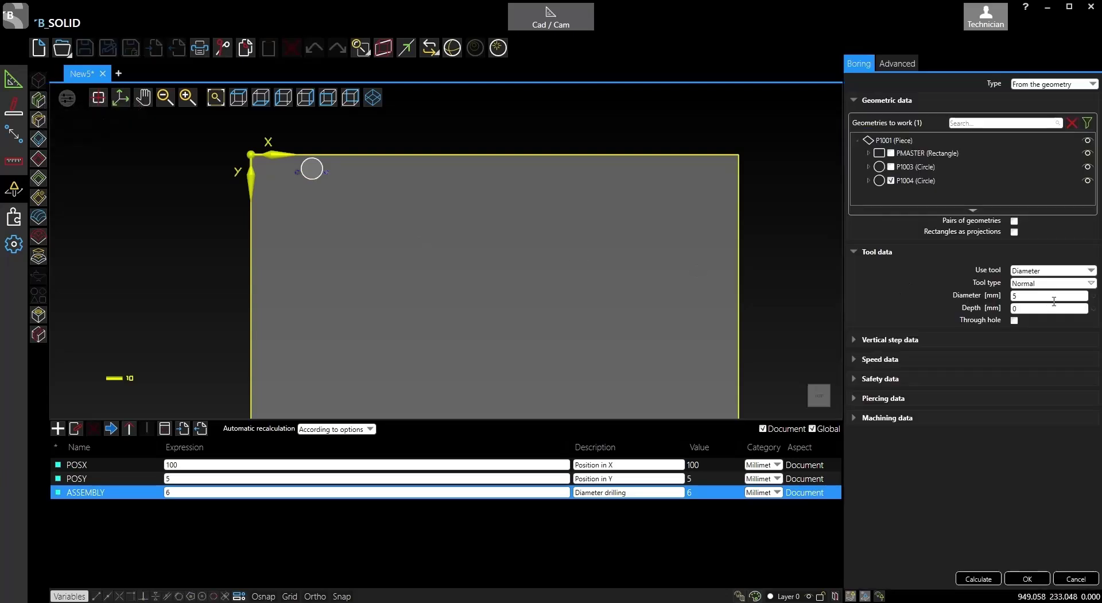
left_click(1031, 296)
type("ASSEMBLY")
left_click(1034, 307)
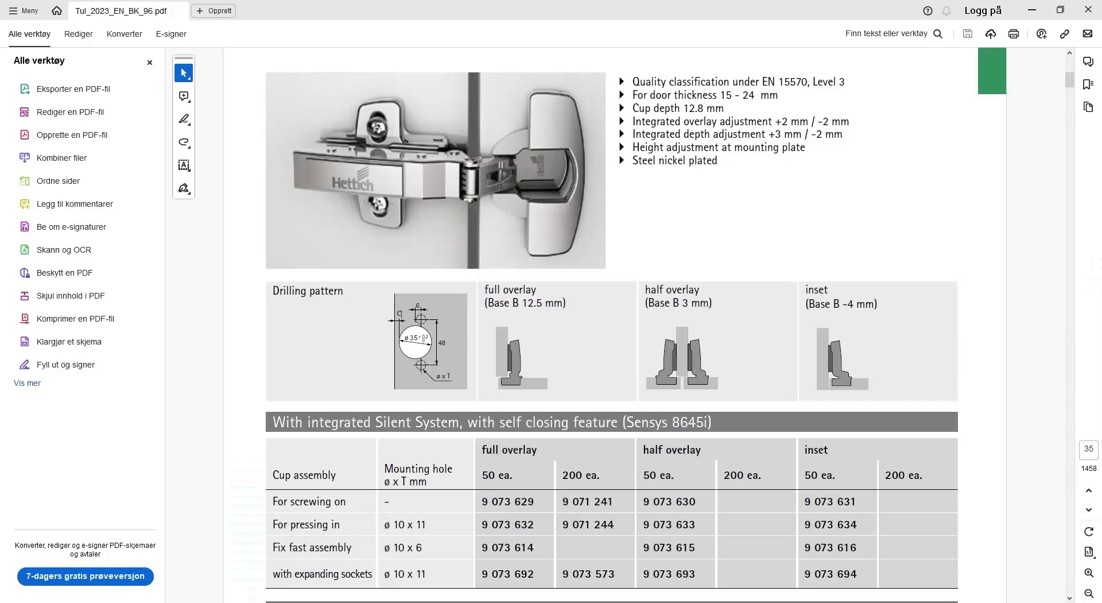
key("alt+Tab")
mouse_move(405, 526)
left_mouse_down()
mouse_move(385, 527)
mouse_move(396, 528)
left_mouse_up()
key("alt+Tab")
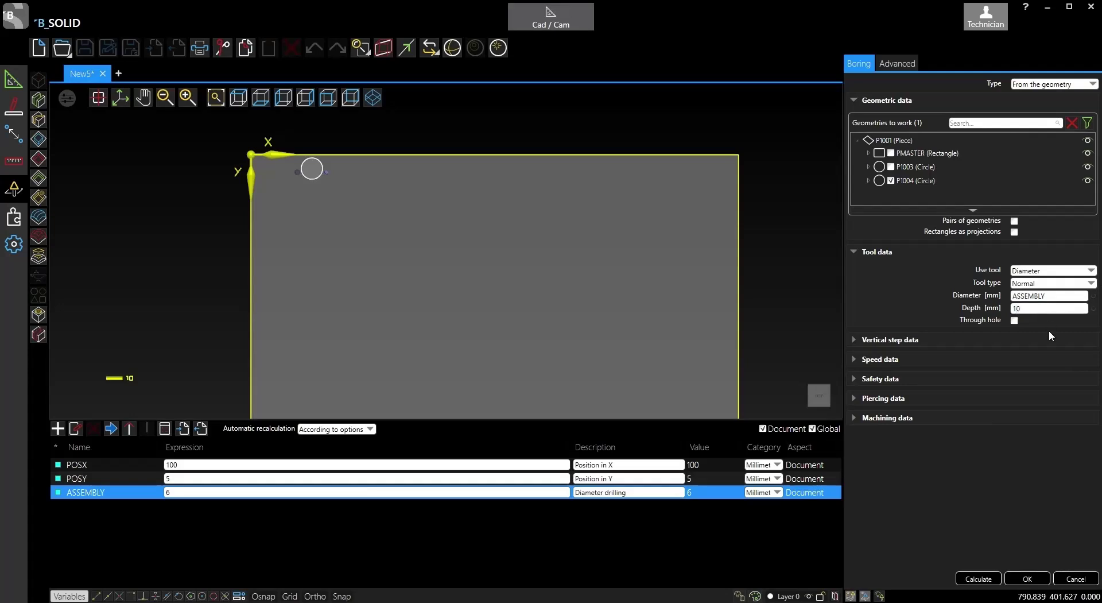
left_click(1022, 580)
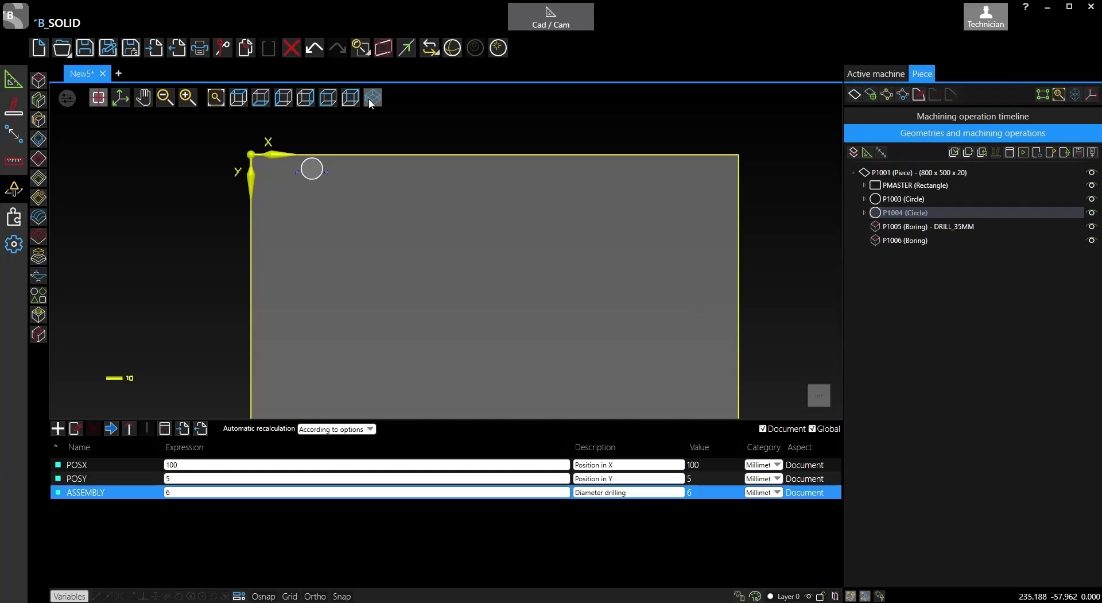
Step: Switch to isometric view and zoom in around the hinge holes
left_click(371, 99)
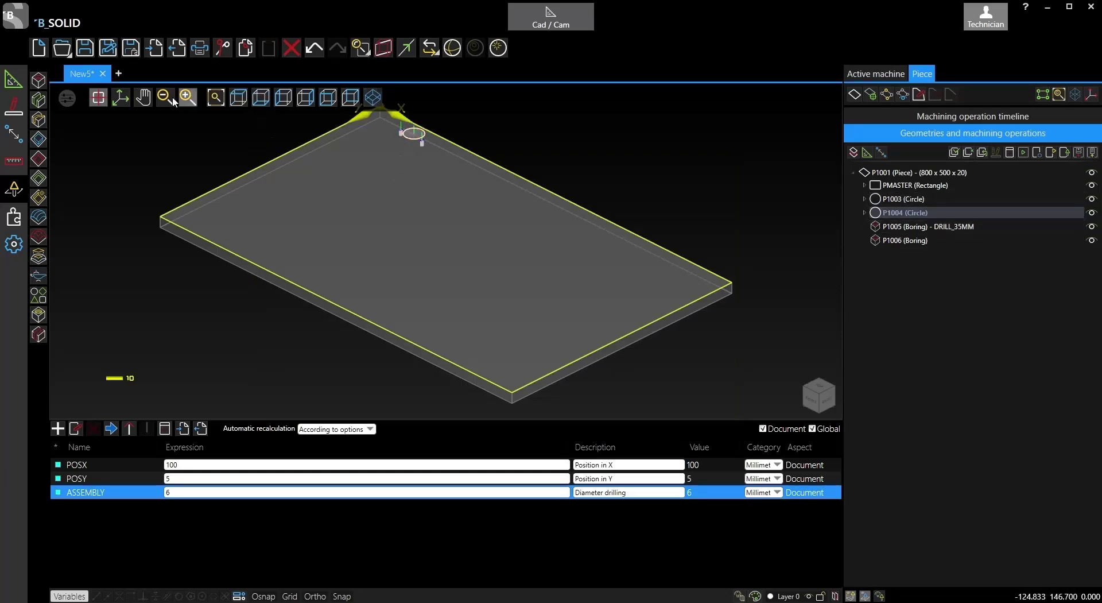
left_click(98, 99)
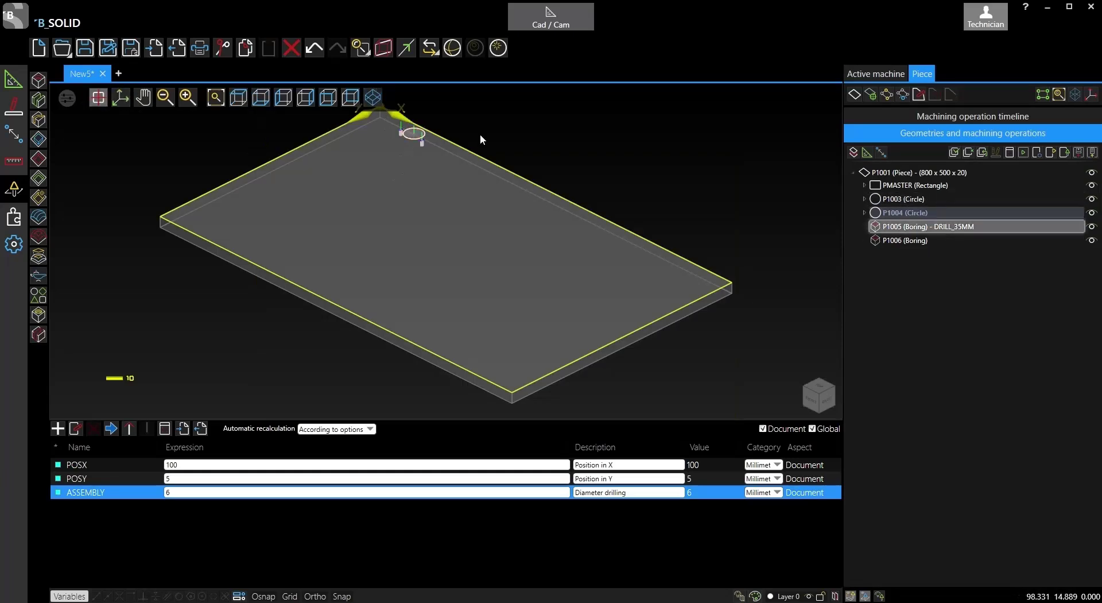
left_click(422, 143)
scroll(418, 184, "up", 1)
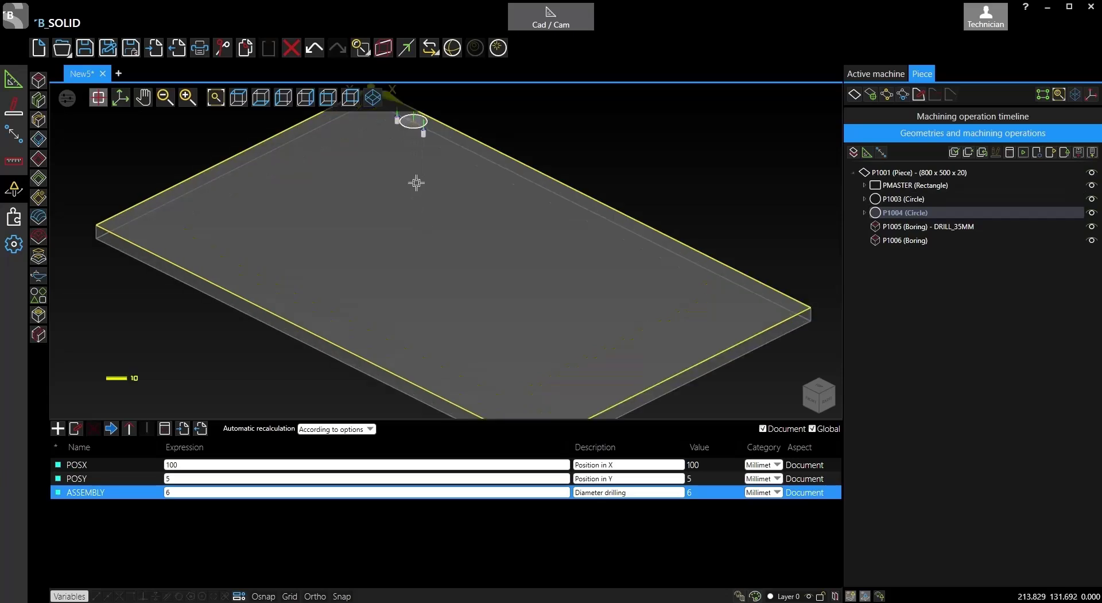
scroll(416, 178, "up", 2)
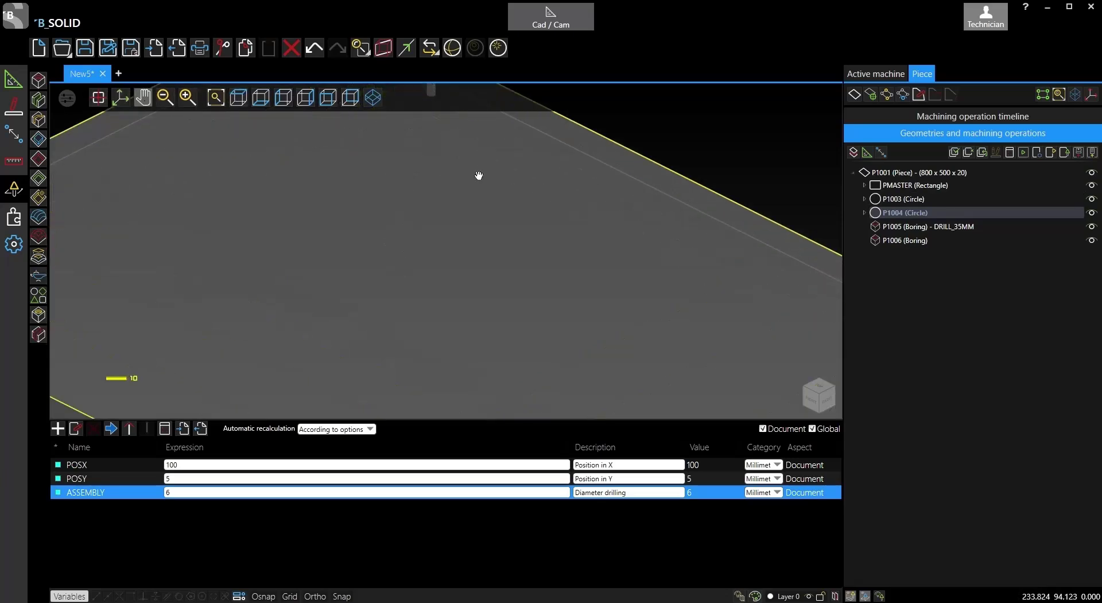
scroll(446, 261, "down", 3)
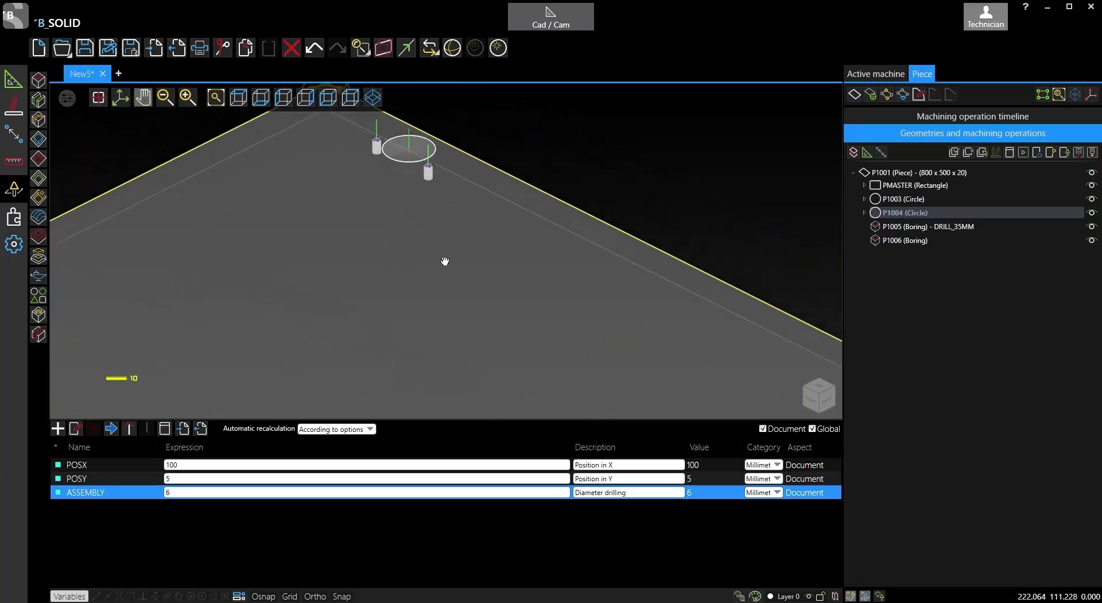
Step: Simulate both borings at maximum quality, close the simulation and check executability
left_click(1023, 153)
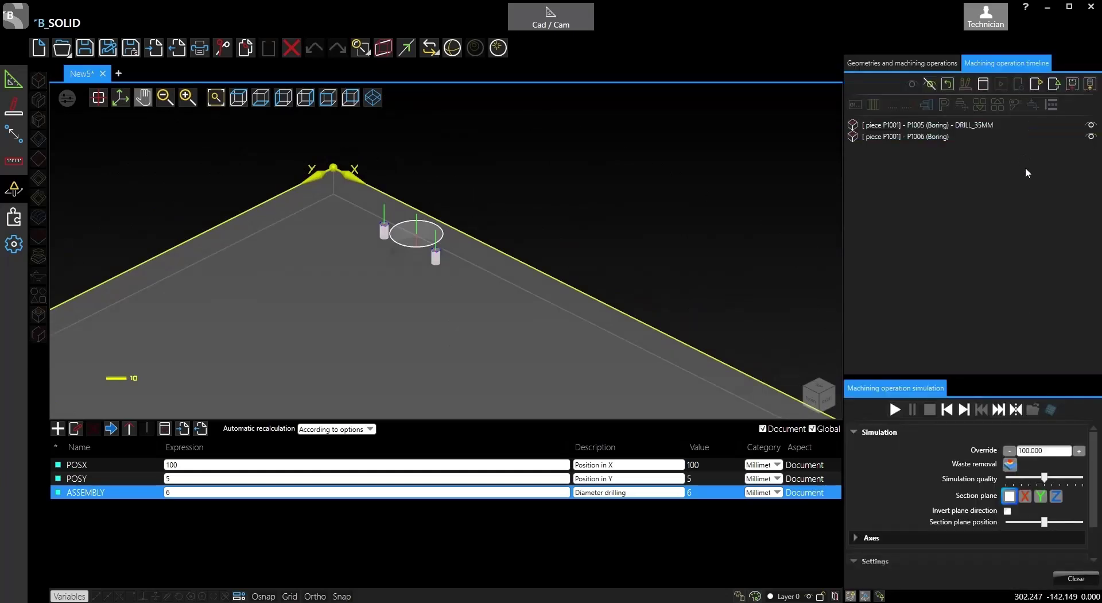
left_click_drag(1048, 480, 1092, 481)
left_click(895, 409)
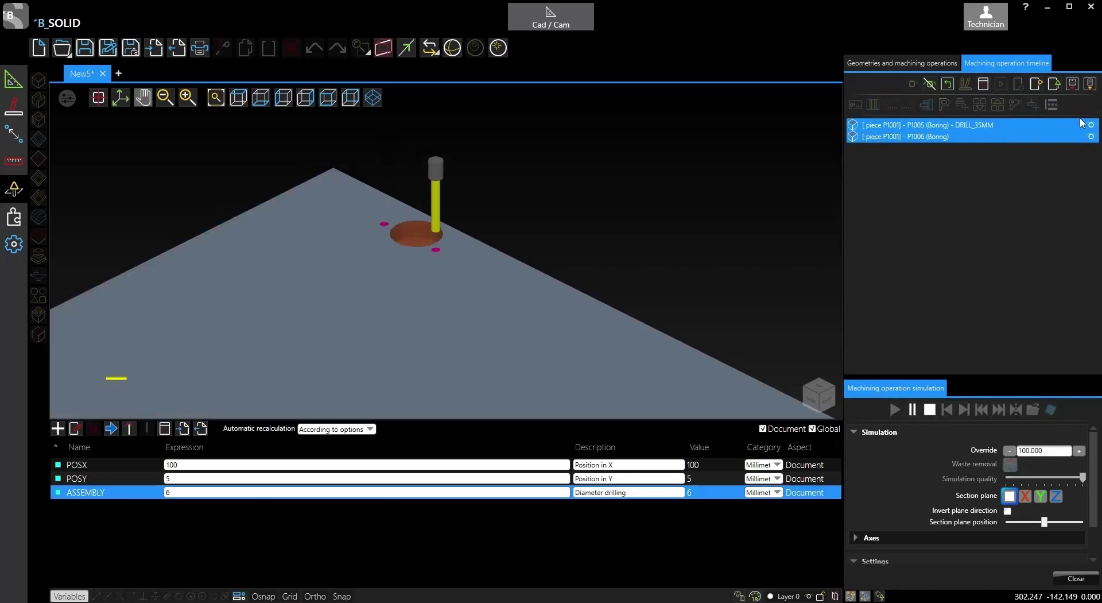
left_click(1076, 578)
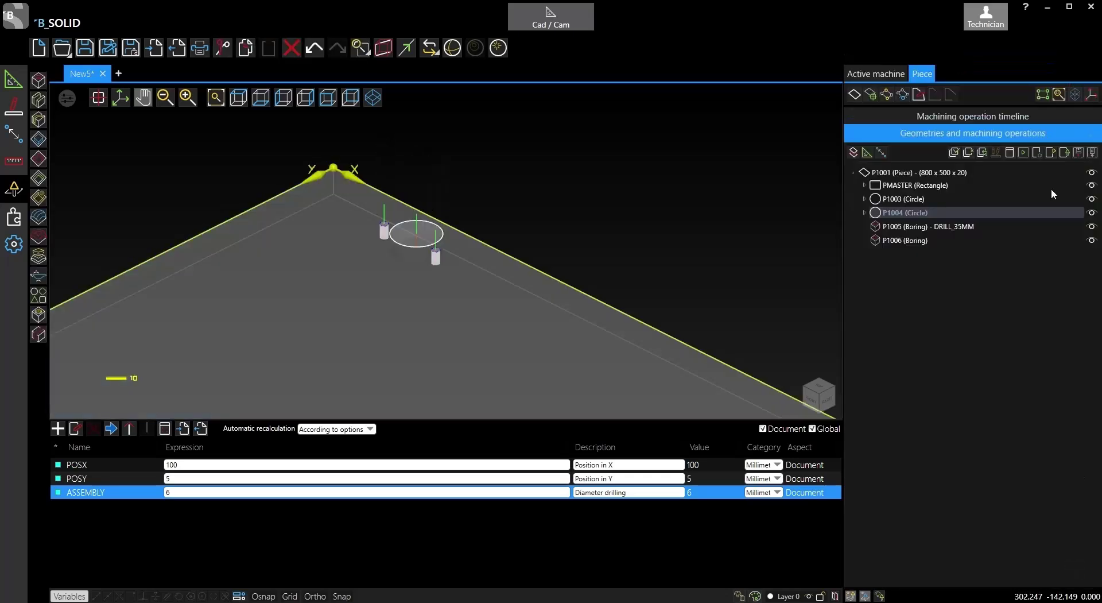
left_click(1051, 153)
Step: Set the POSX variable to 150 in the Variables grid
left_click(181, 467)
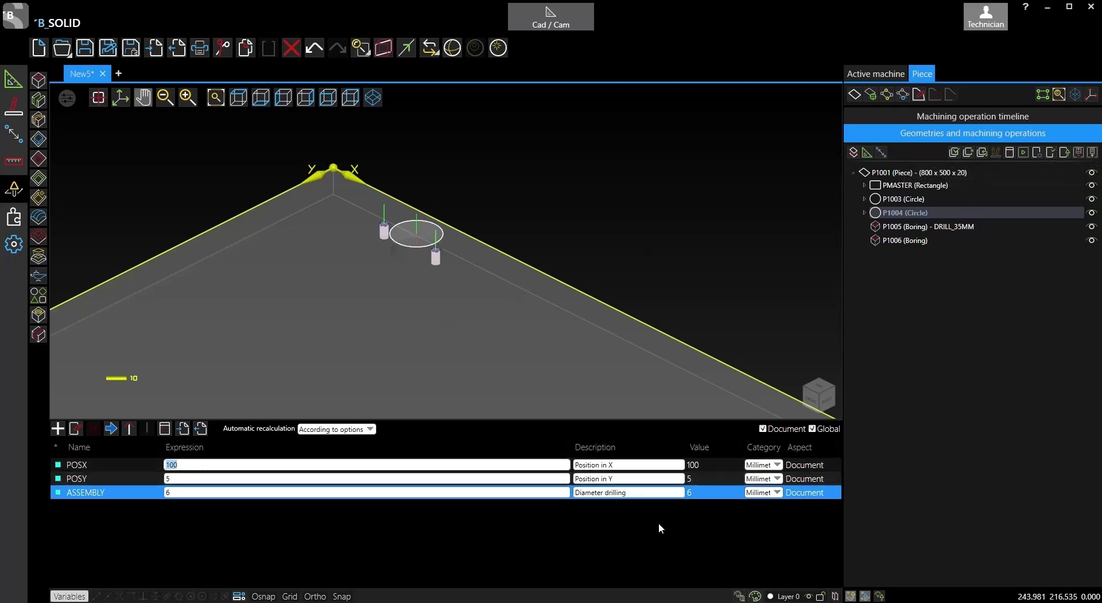
type("150")
key("Return")
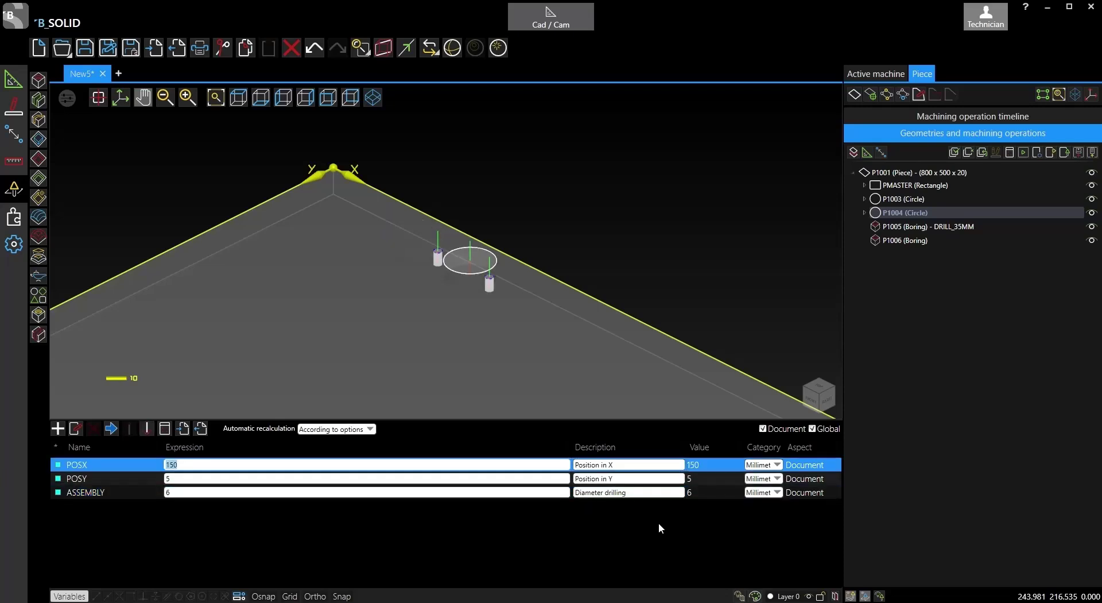
key("Tab")
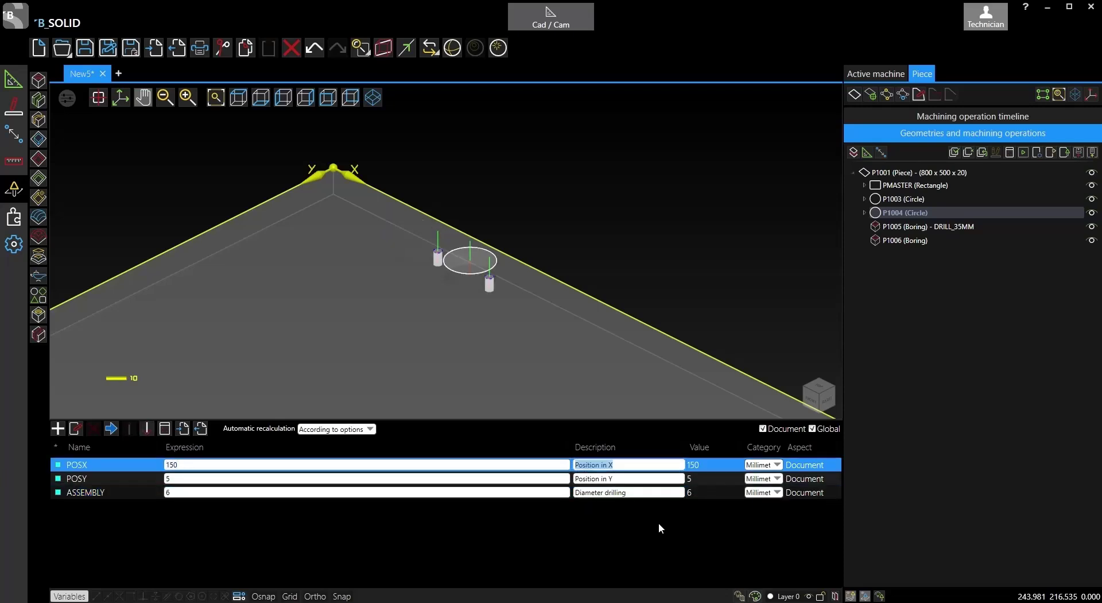
Step: Try POSY at 8 to check the borings follow, then restore it to 5
left_click(544, 476)
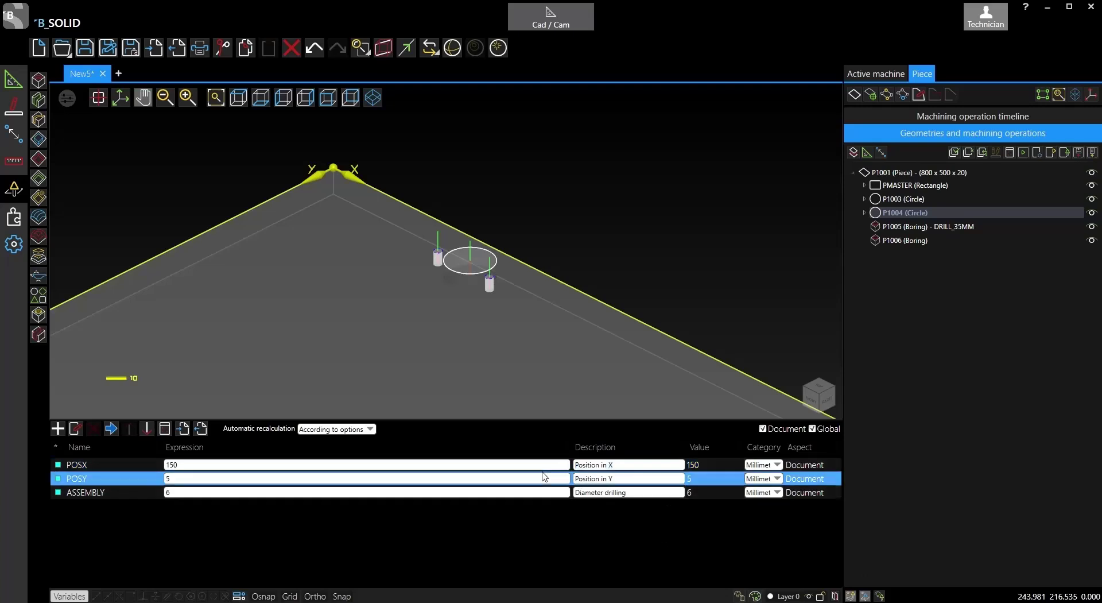
left_click(541, 478)
type("8")
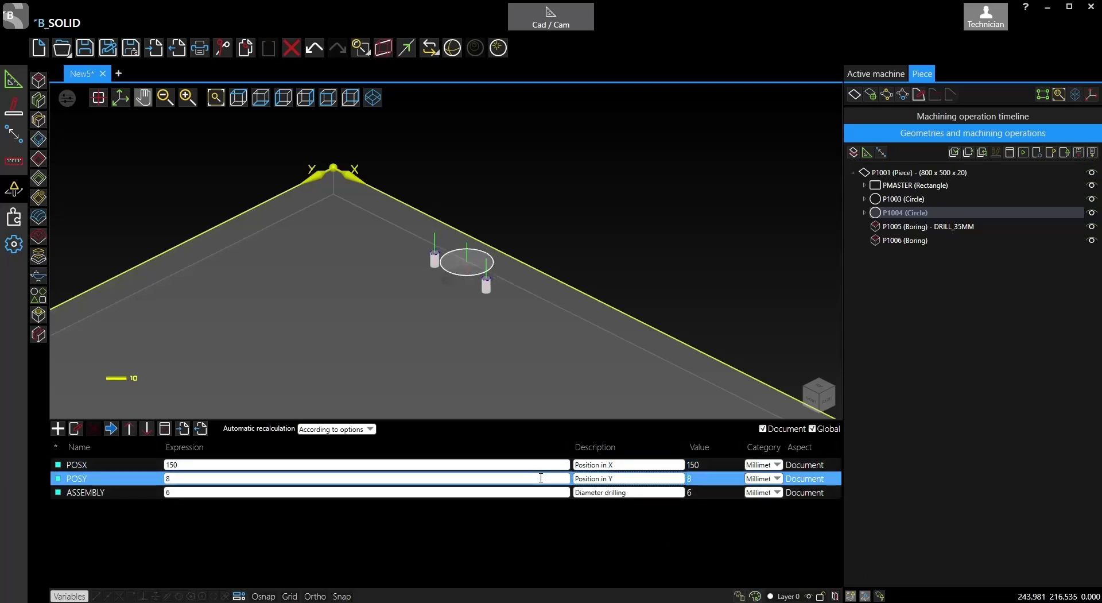
key("BackSpace")
type("5")
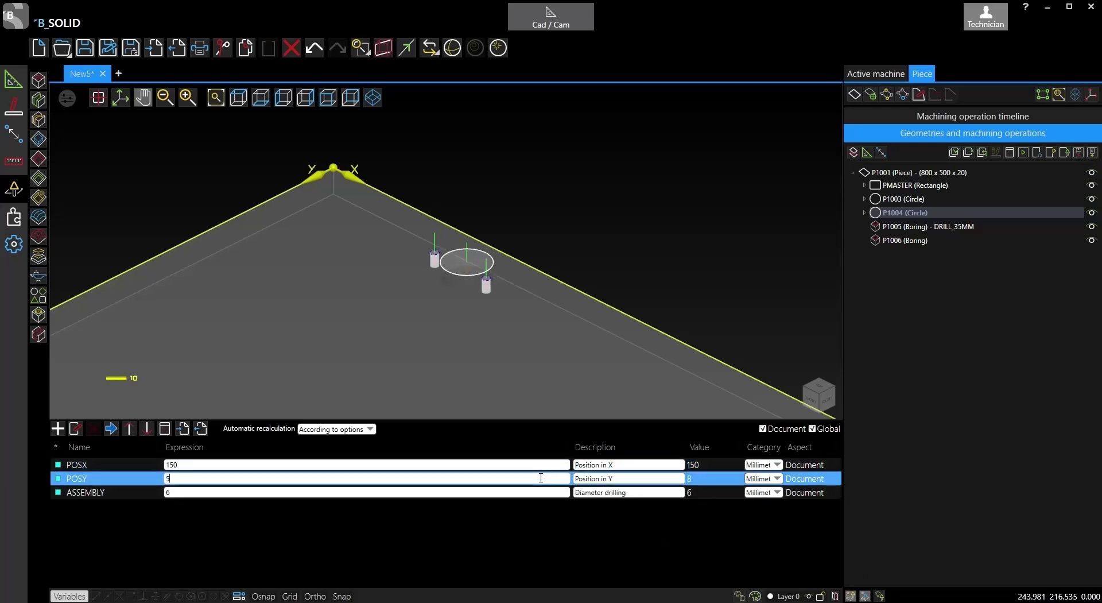
Step: Try ASSEMBLY at 11 to test the borings, then restore it to 6
left_click(184, 490)
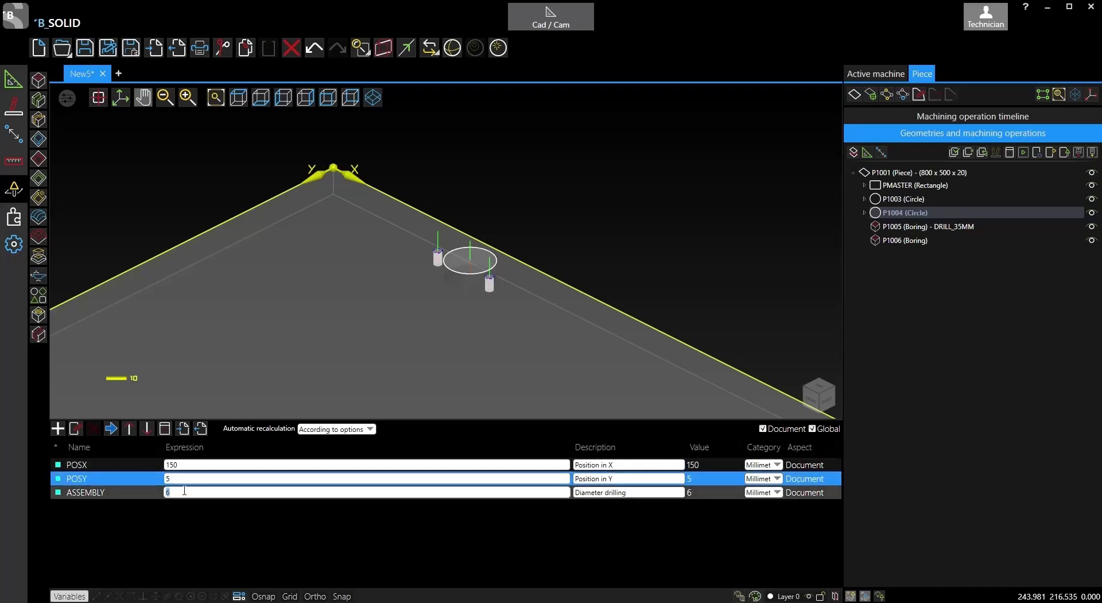
type("11")
key("Return")
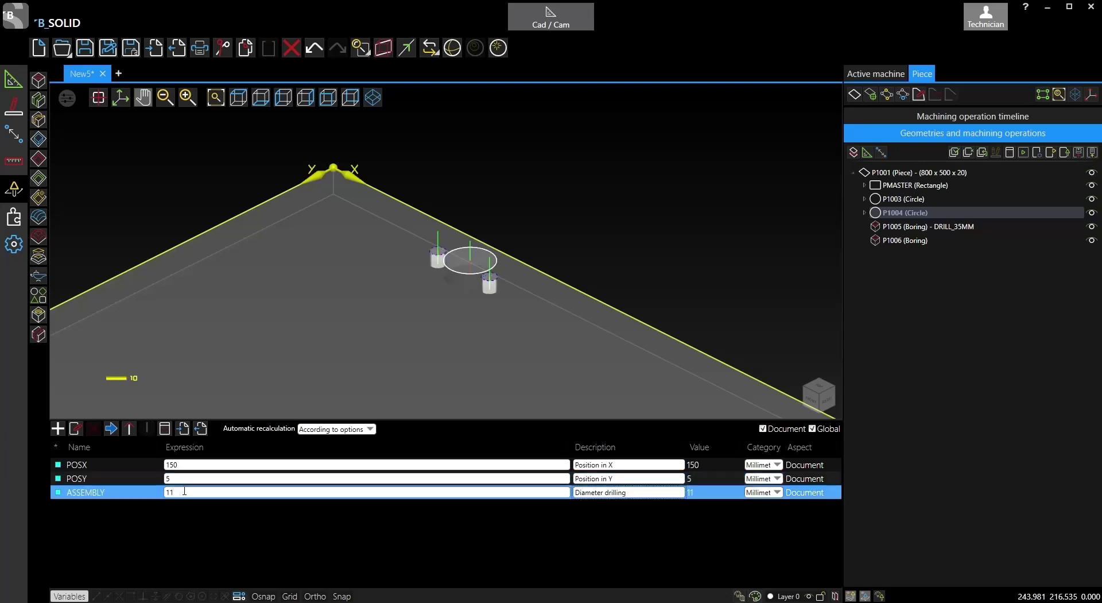
left_click(184, 491)
type("6")
key("Return")
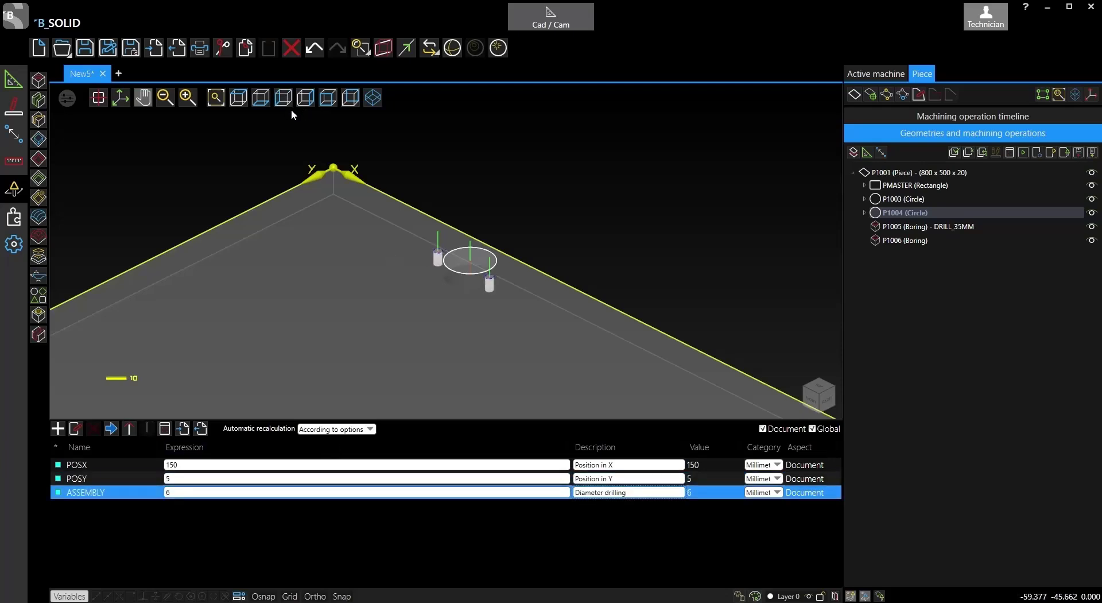
Step: Start saving the project as a macro named SENSYS_, checking the hinge model in the catalogue
left_click(132, 52)
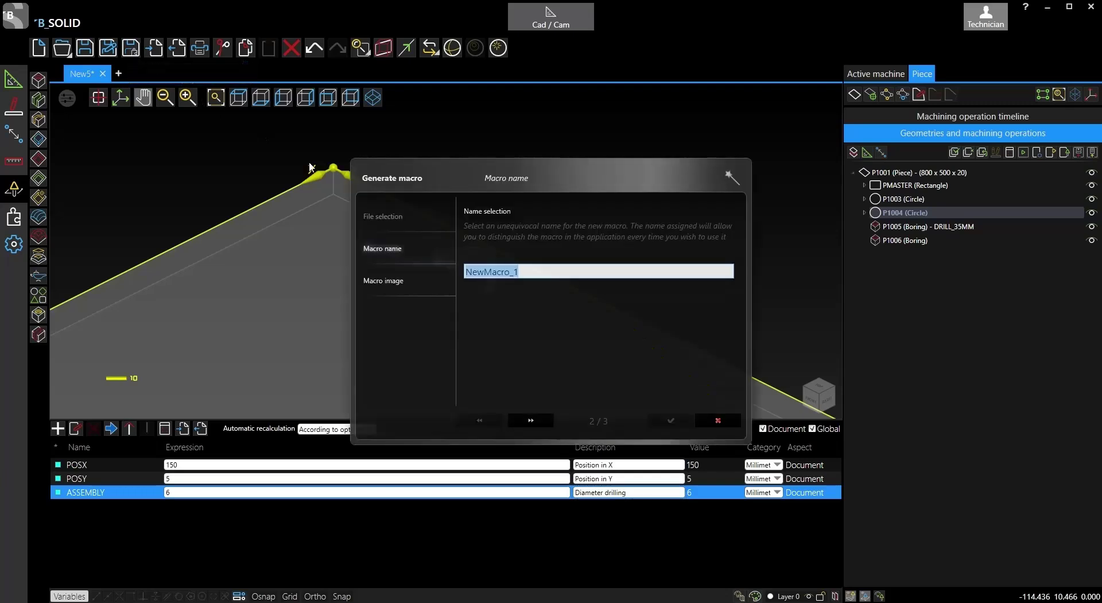
type("S")
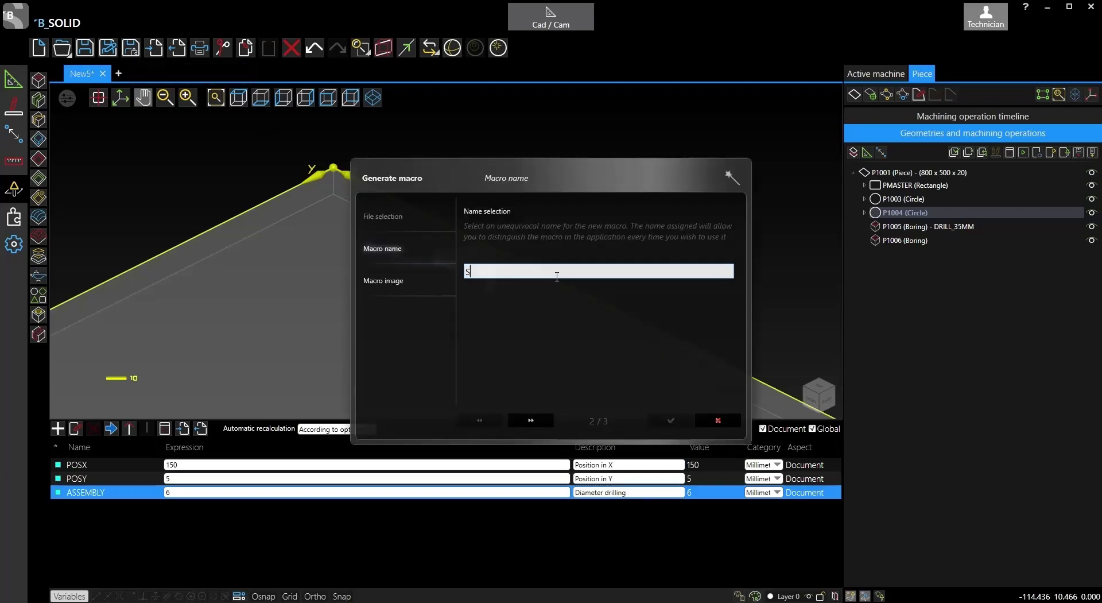
type("ENSYS_")
key("alt+Tab")
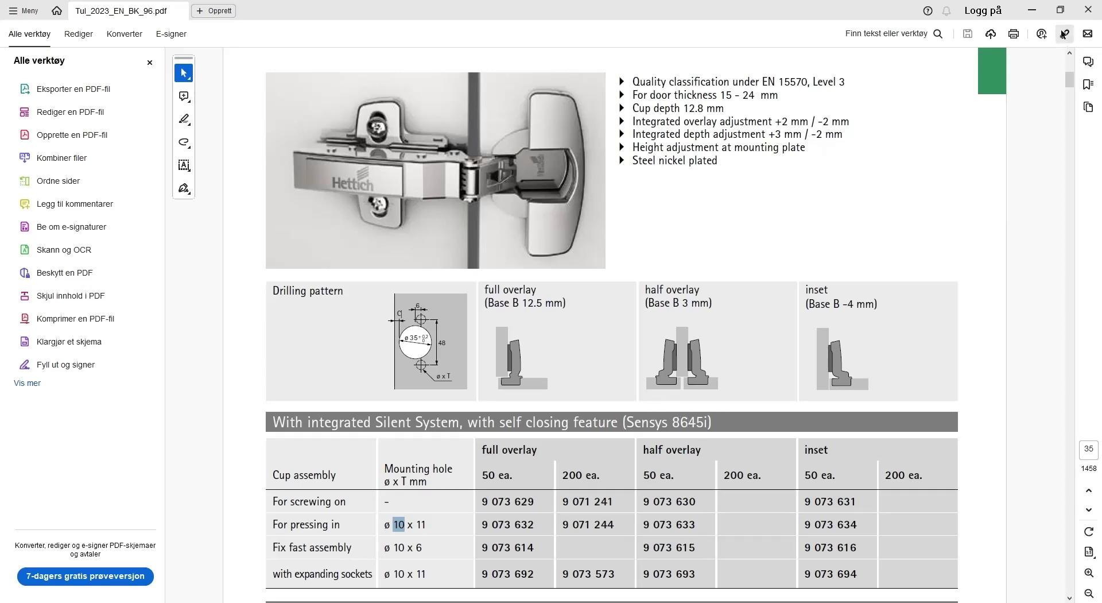
left_click(1031, 12)
Step: Complete the macro name as SENSYS_8645i and continue to the image step
left_click(525, 272)
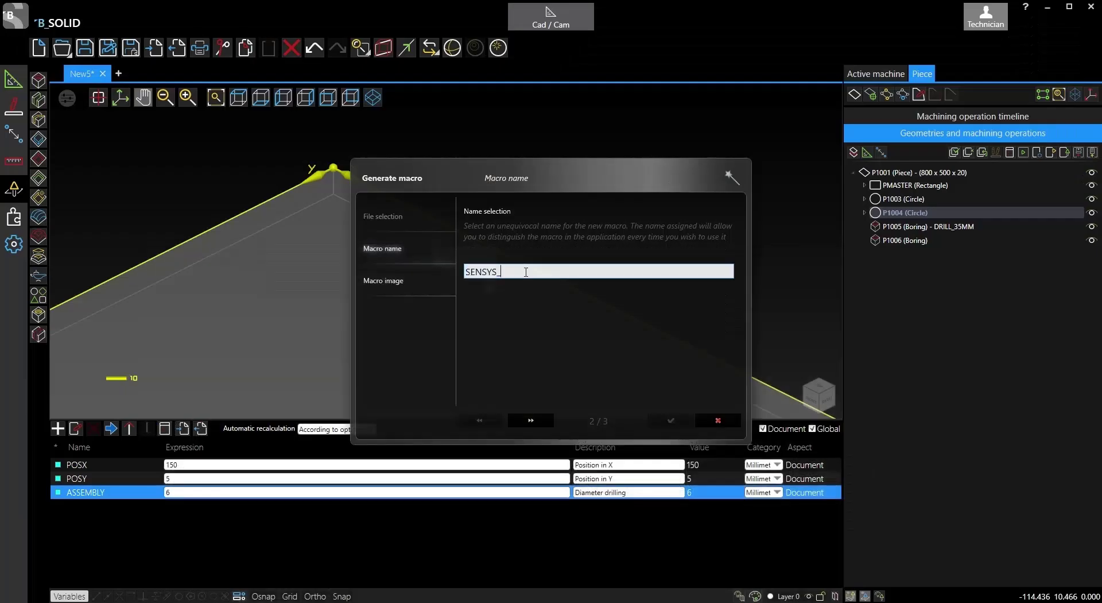
type("86451")
left_click(531, 420)
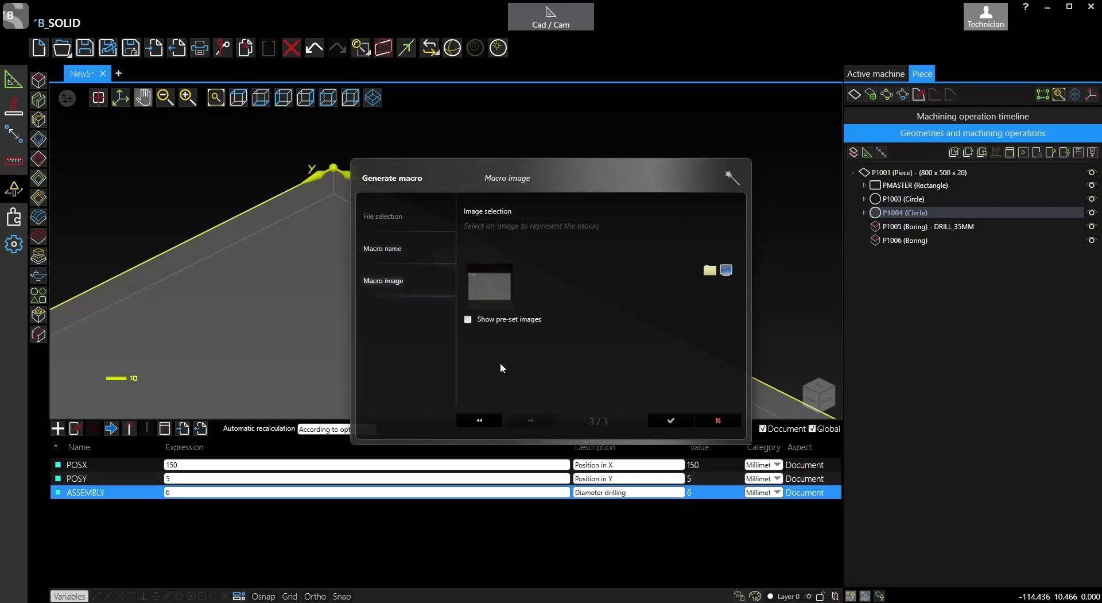
Step: Load Sensys.jpg from the Bilder folder as the macro image, replacing an earlier picture
left_click(718, 272)
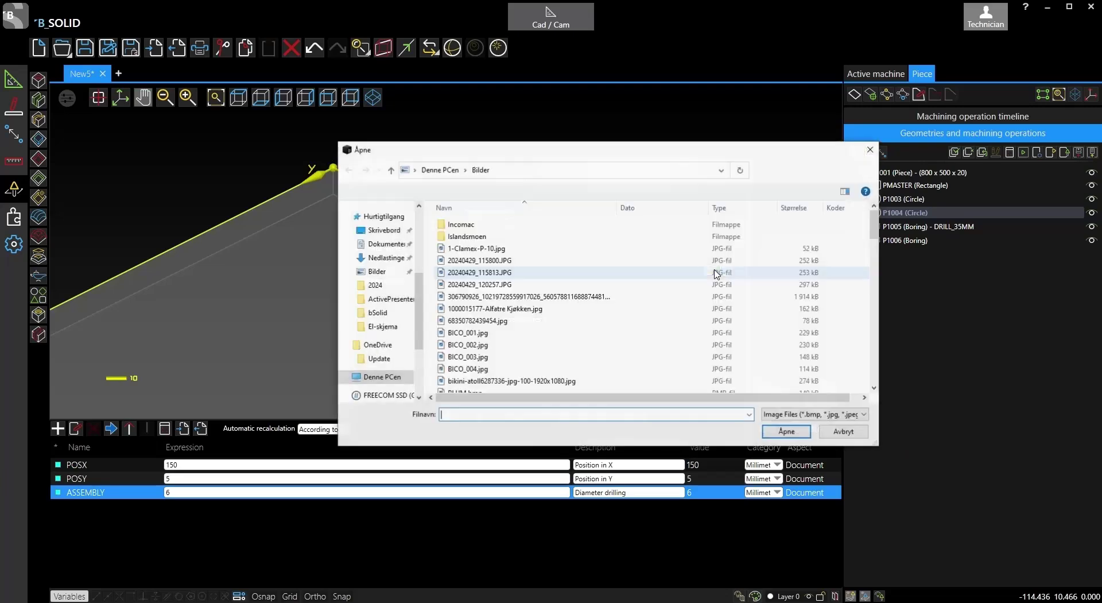
left_click(486, 322)
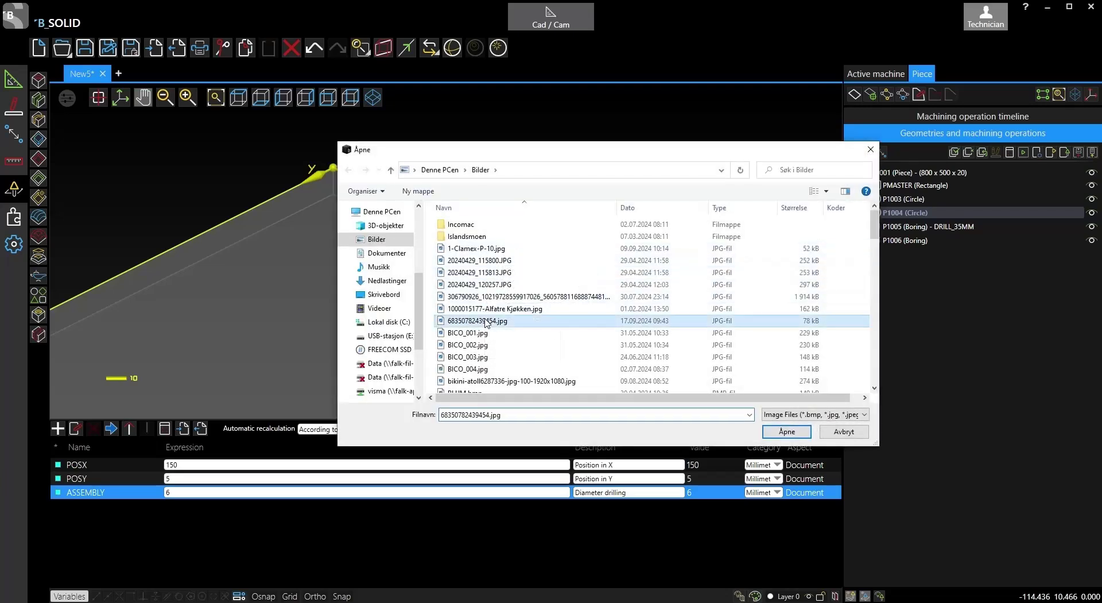
left_click(782, 431)
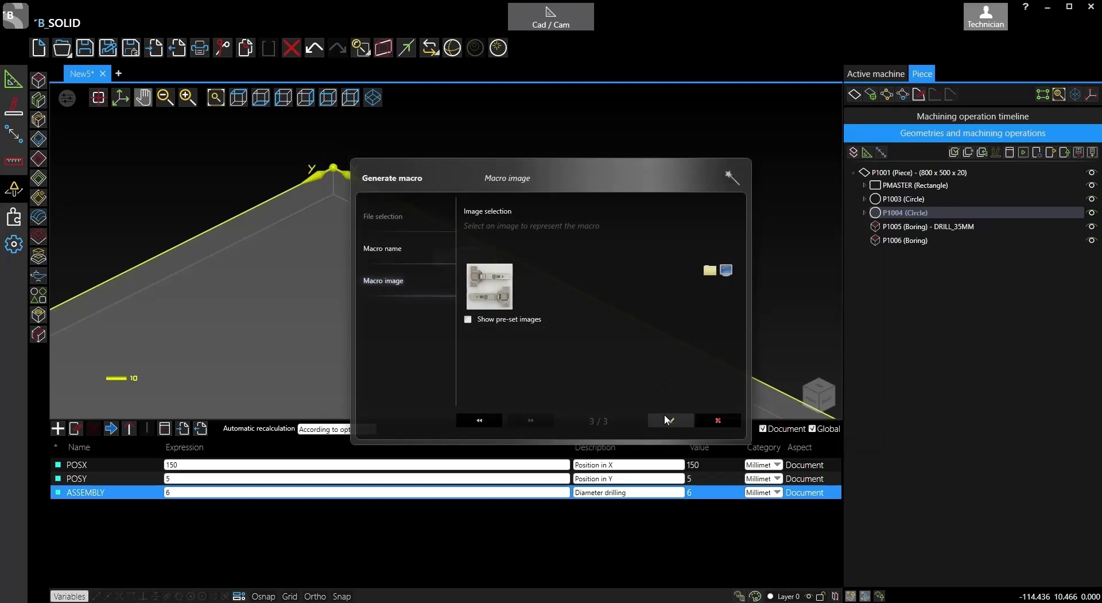
left_click(710, 270)
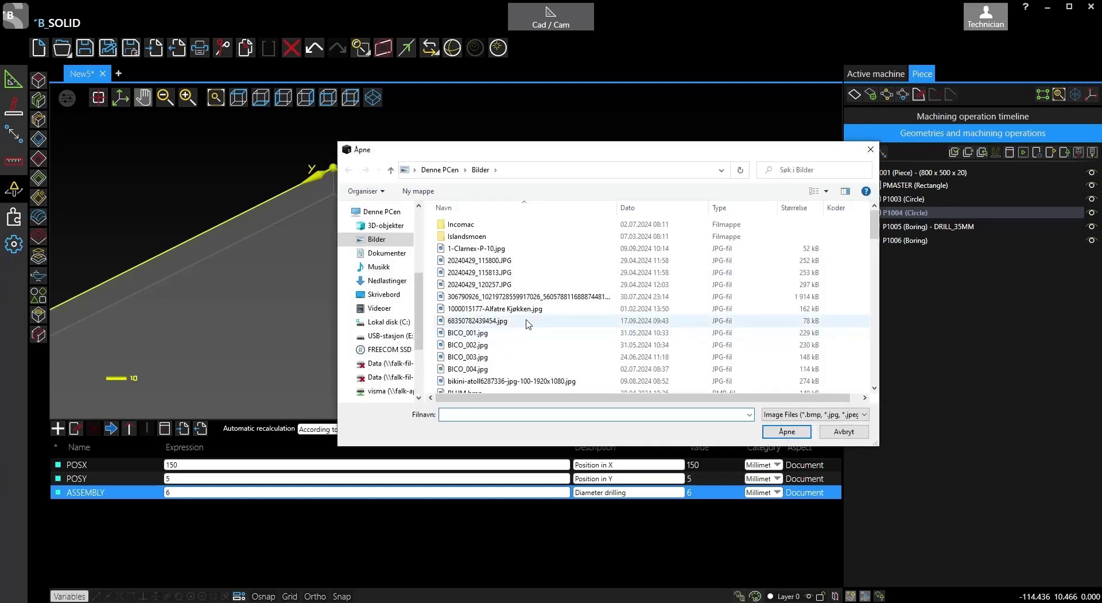
left_click(527, 332)
scroll(525, 331, "down", 15)
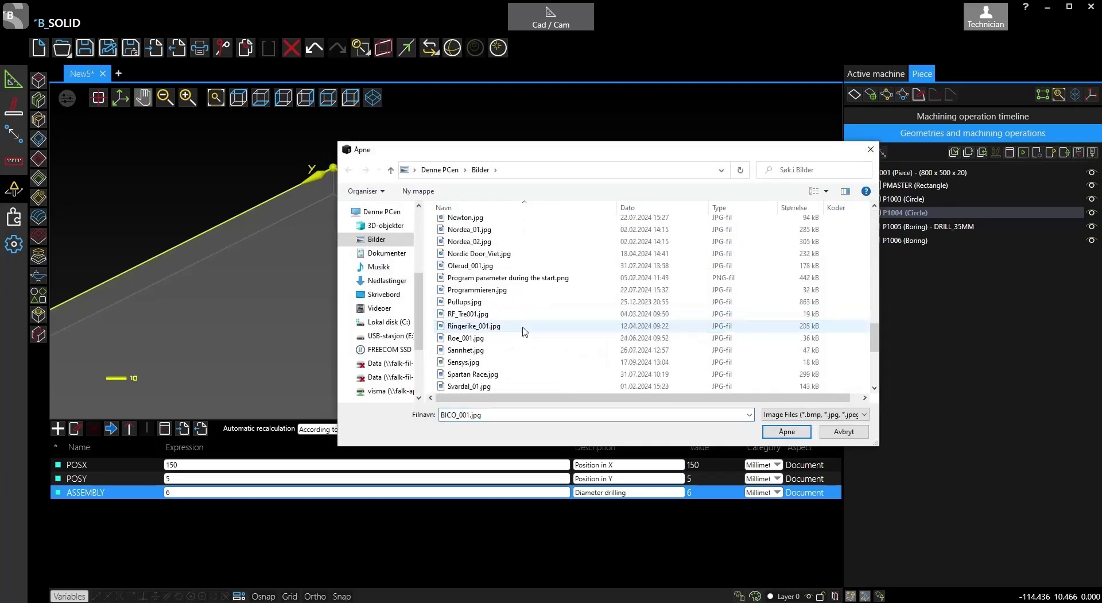
scroll(525, 332, "up", 3)
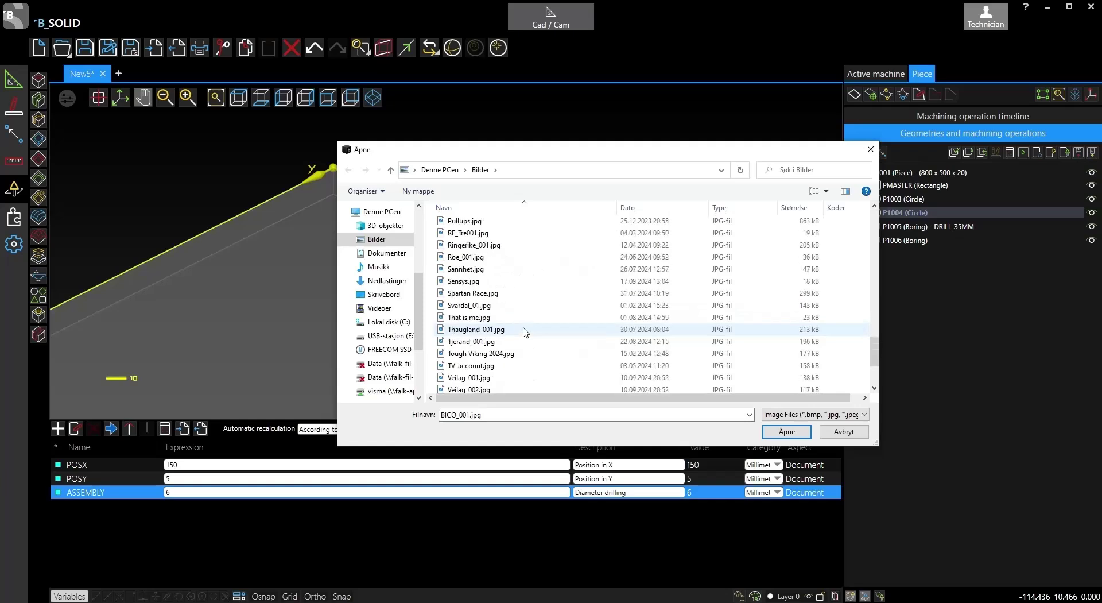
left_click(475, 281)
left_click(772, 429)
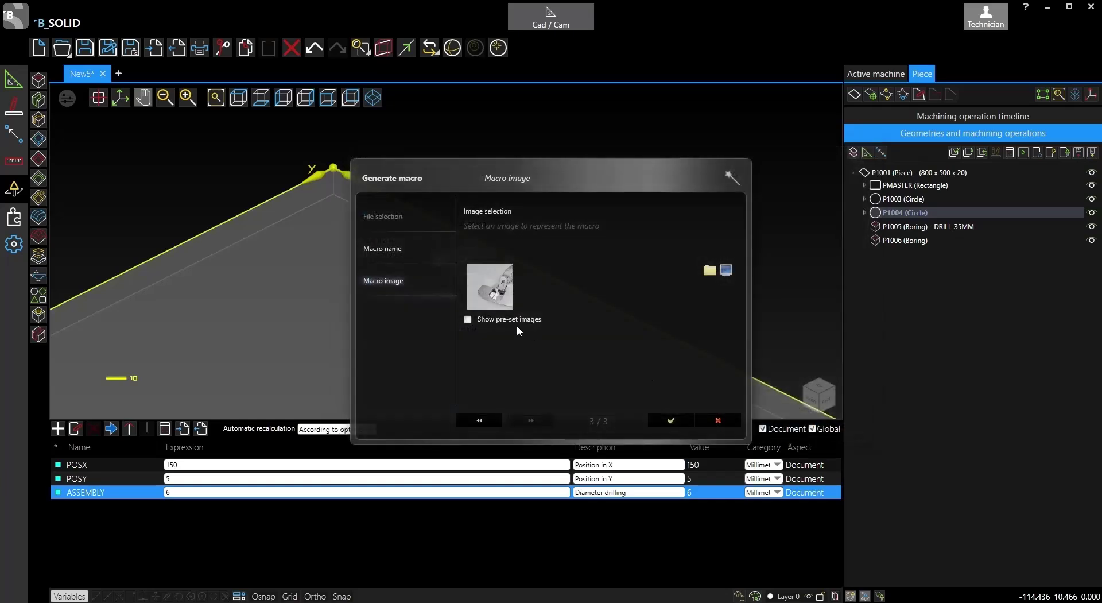
Step: Generate the SENSYS_8645i macro, review its Sections, Preview and Special functions tabs, then save it
left_click(670, 420)
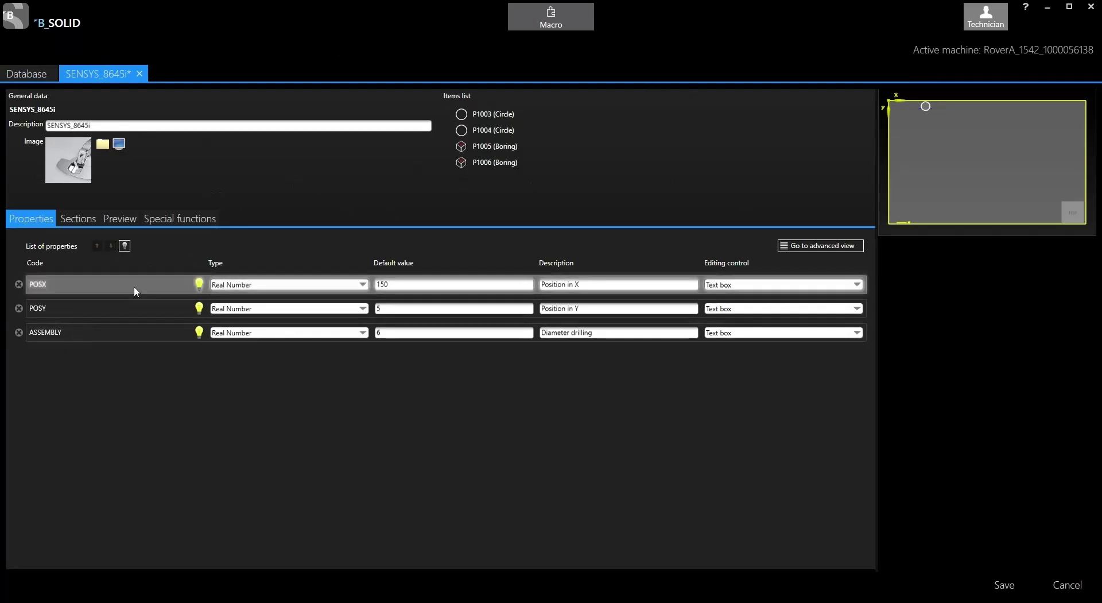
left_click(80, 219)
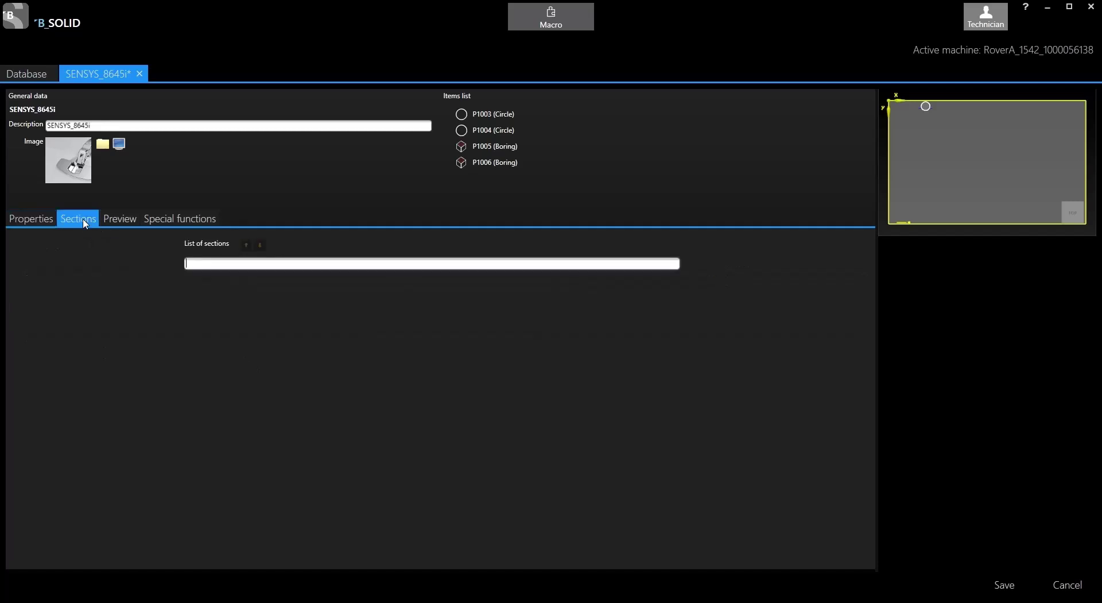
left_click(118, 219)
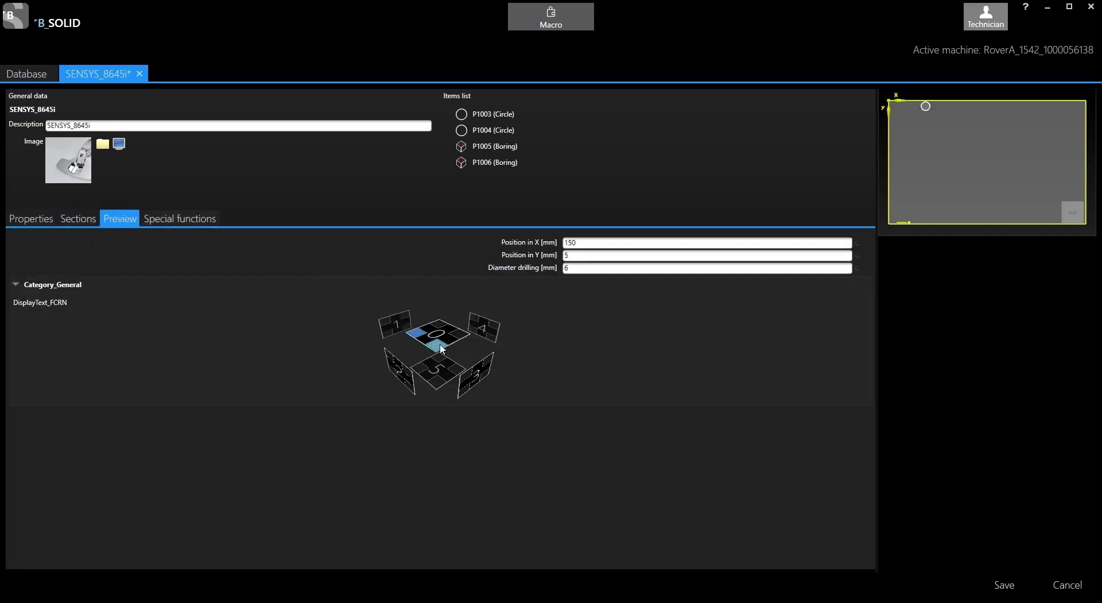
left_click(197, 220)
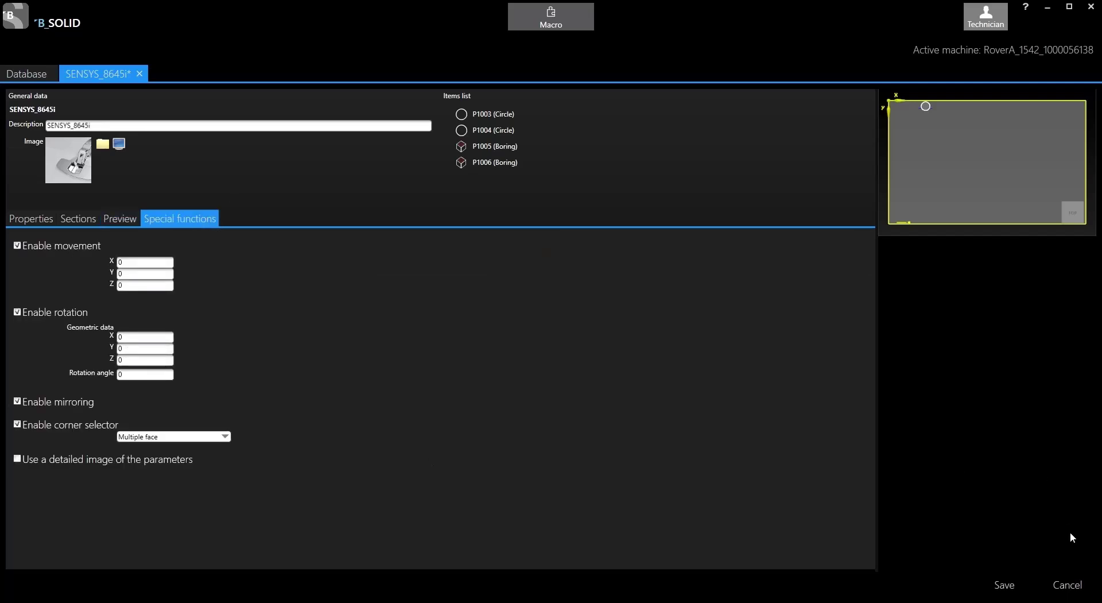
left_click(1003, 585)
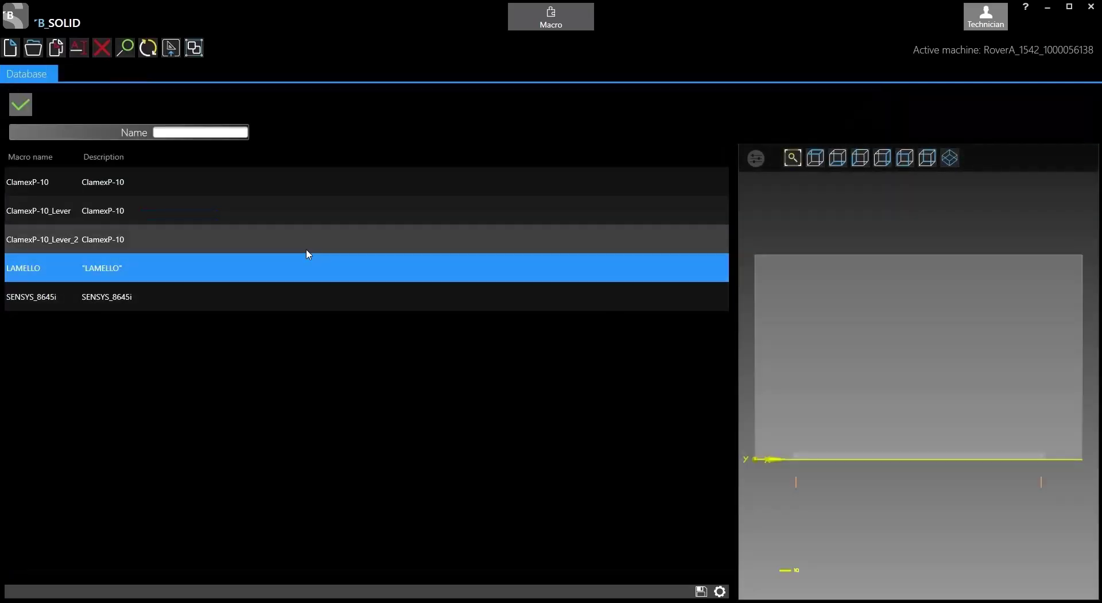
Step: In the Cad/Cam workspace, create document New6 holding an 800 × 500 × 20 piece
left_click(551, 16)
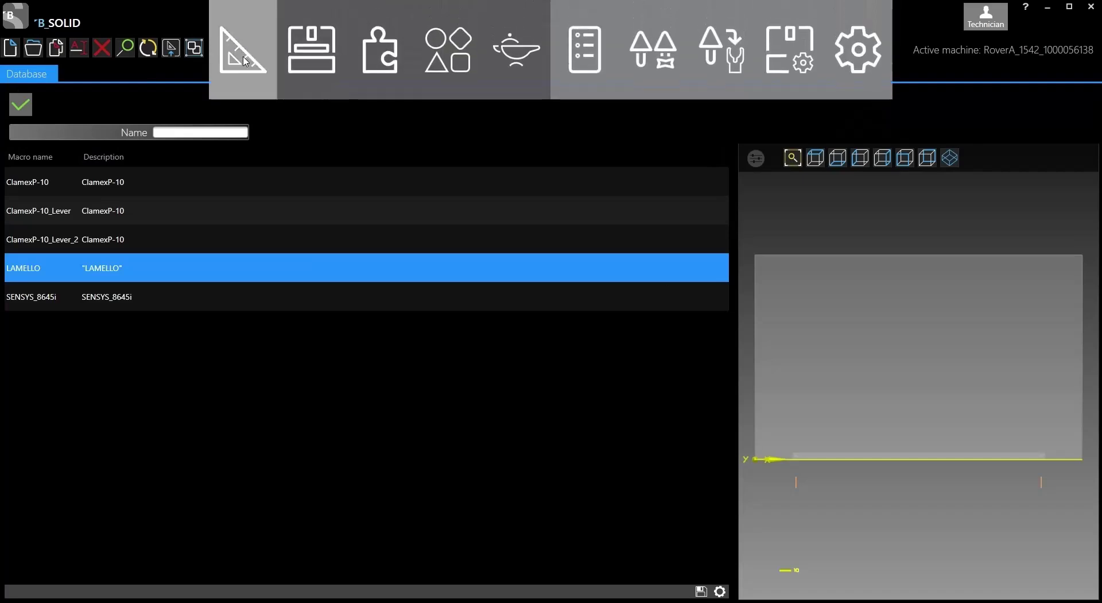
left_click(244, 58)
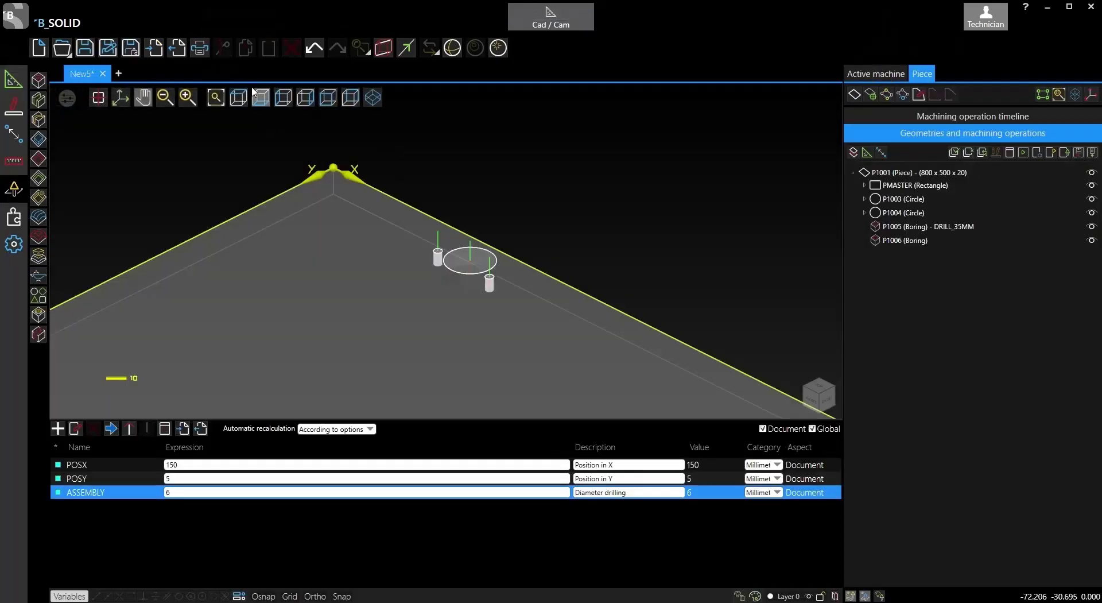
left_click(119, 76)
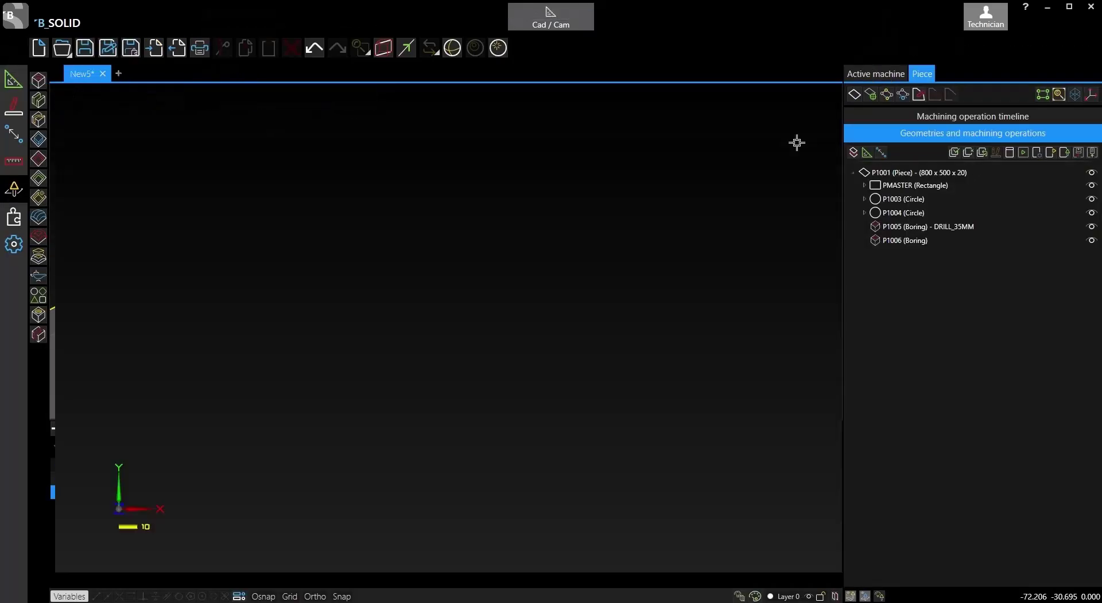
left_click(854, 94)
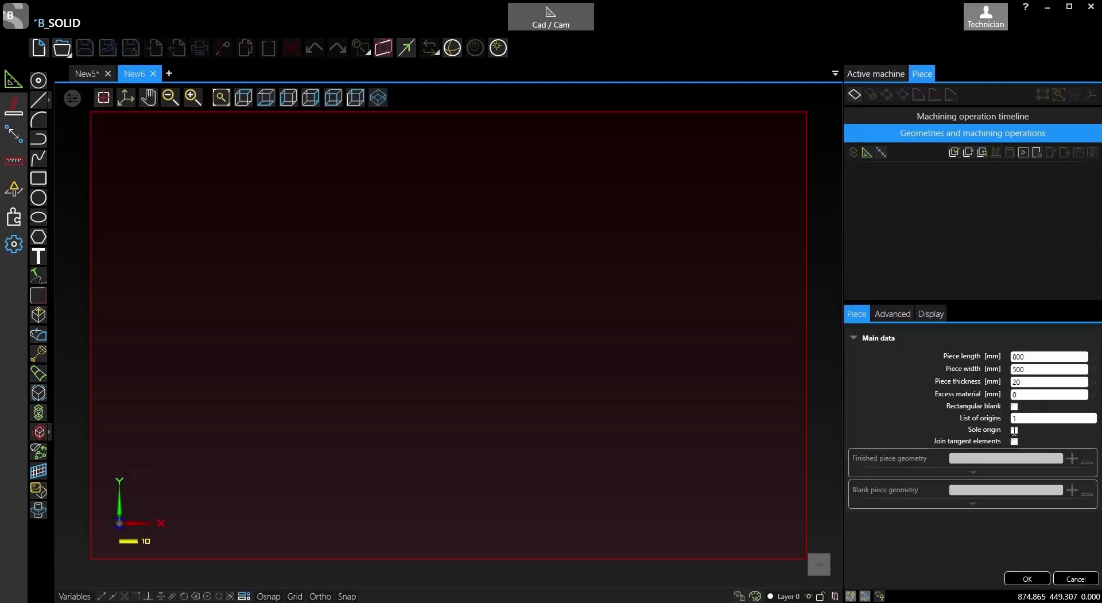
left_click(1024, 580)
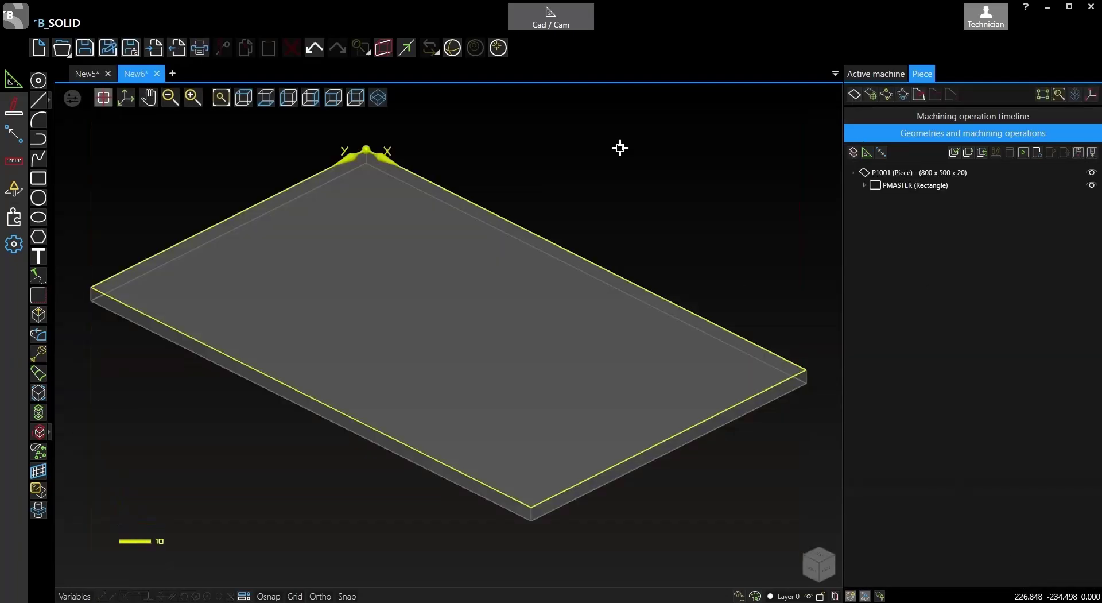
Step: Insert SENSYS_8645i on two piece corners with X position 125 and drilling diameter 11
left_click(14, 226)
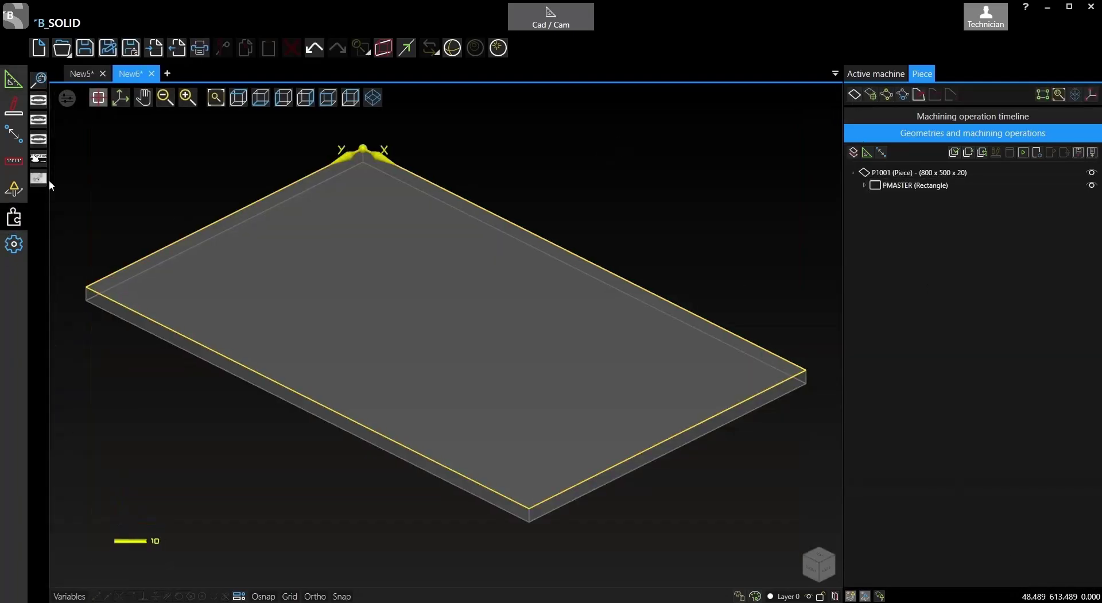
mouse_move(38, 182)
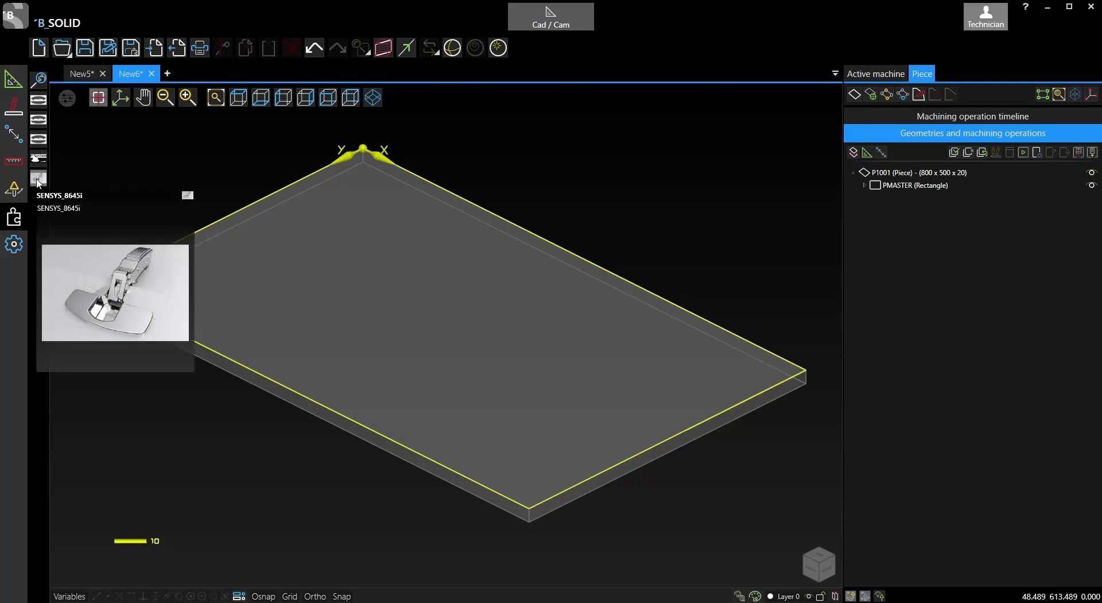
left_click(37, 179)
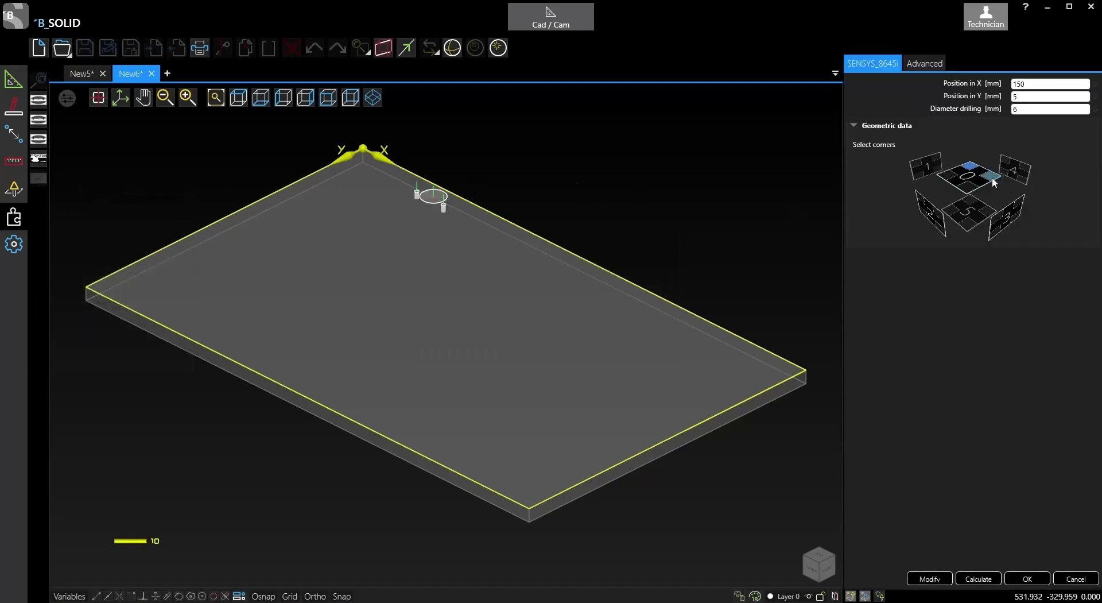
left_click(992, 177)
double_click(1042, 84)
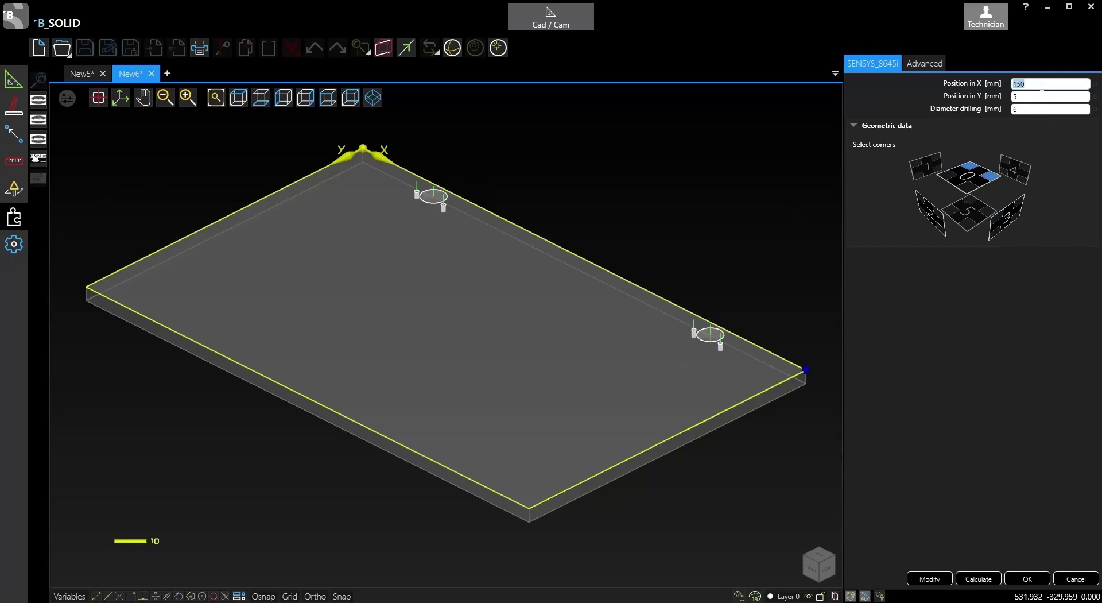
type("1250")
key("Tab")
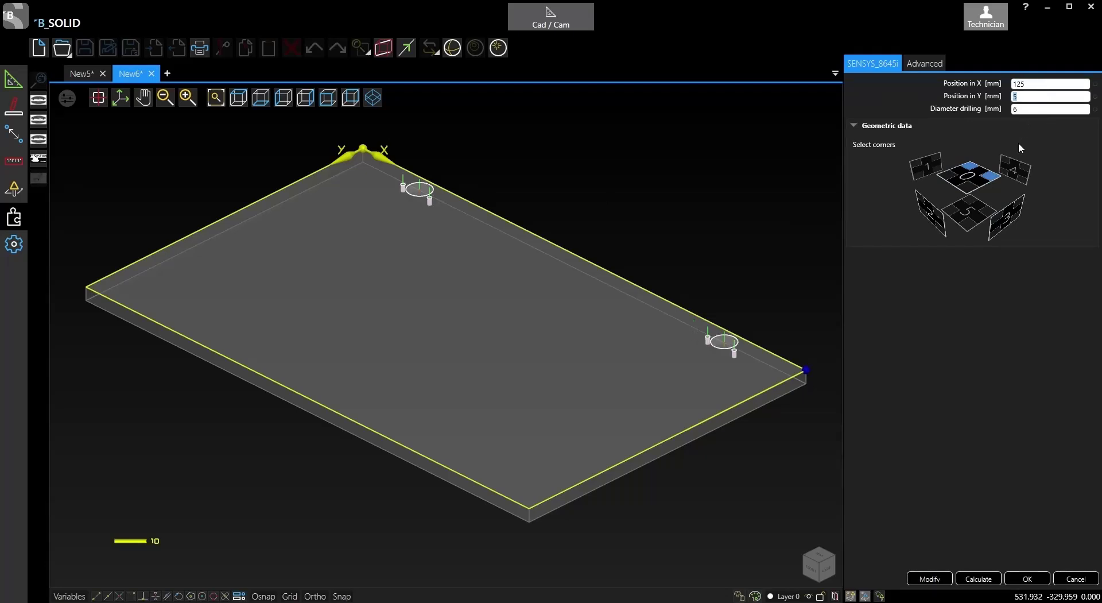
double_click(1026, 109)
type("11")
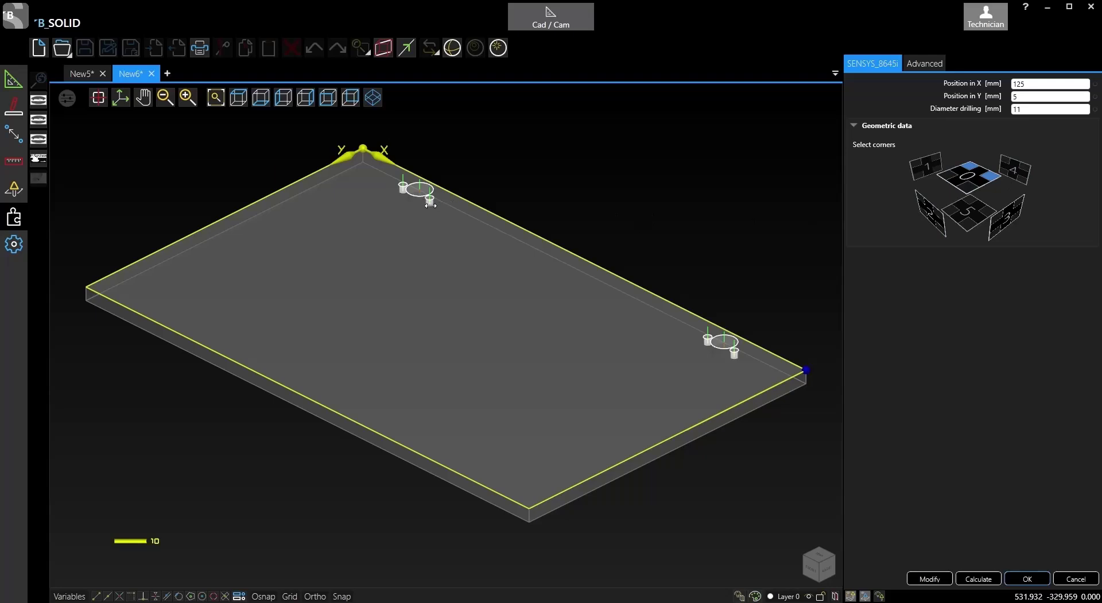
Step: Apply the hinge macro and run the machining simulation at maximum quality
left_click(1027, 579)
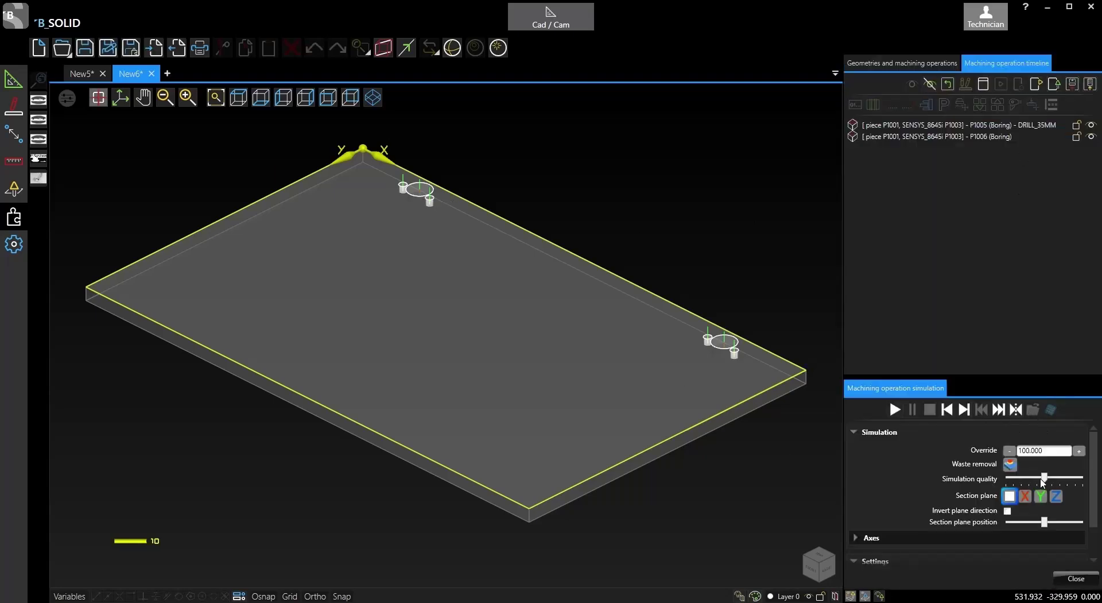
left_click_drag(1044, 478, 1082, 478)
left_click(893, 410)
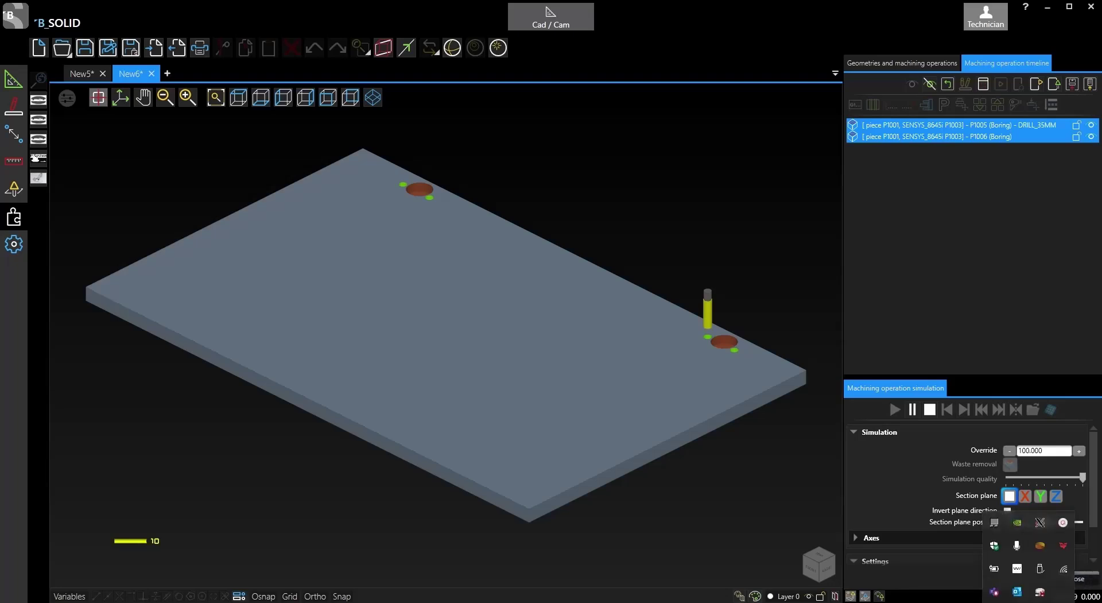
left_click(1063, 523)
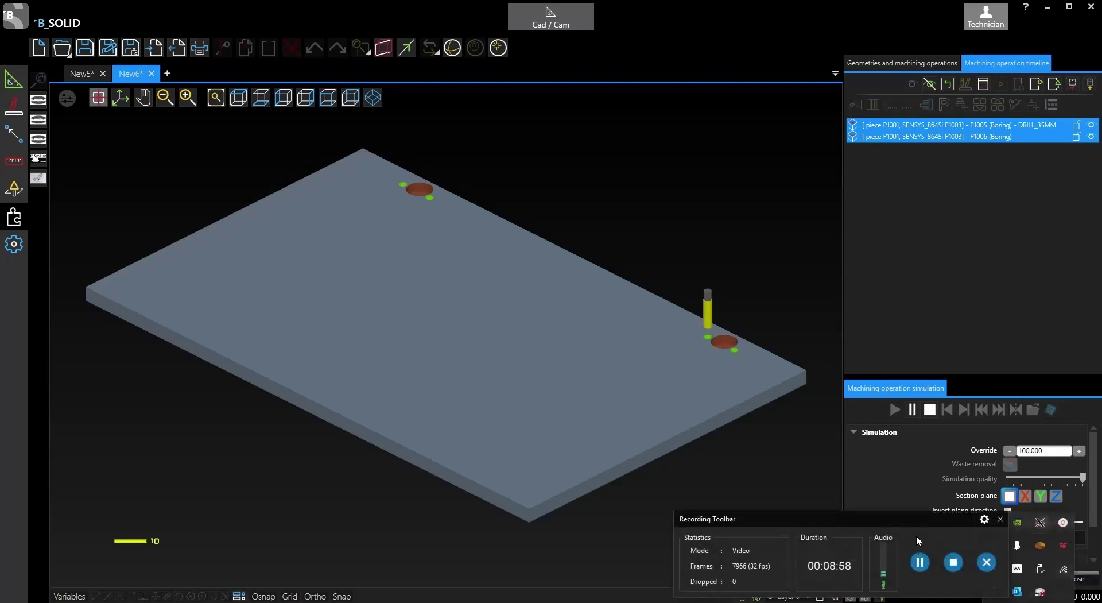
left_click_drag(927, 517, 916, 520)
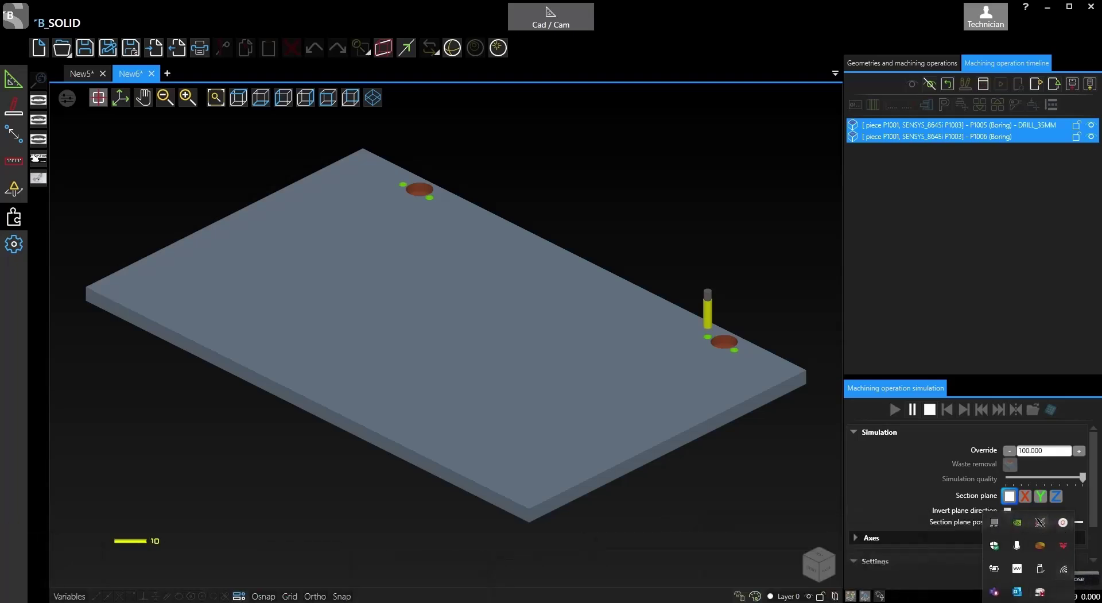